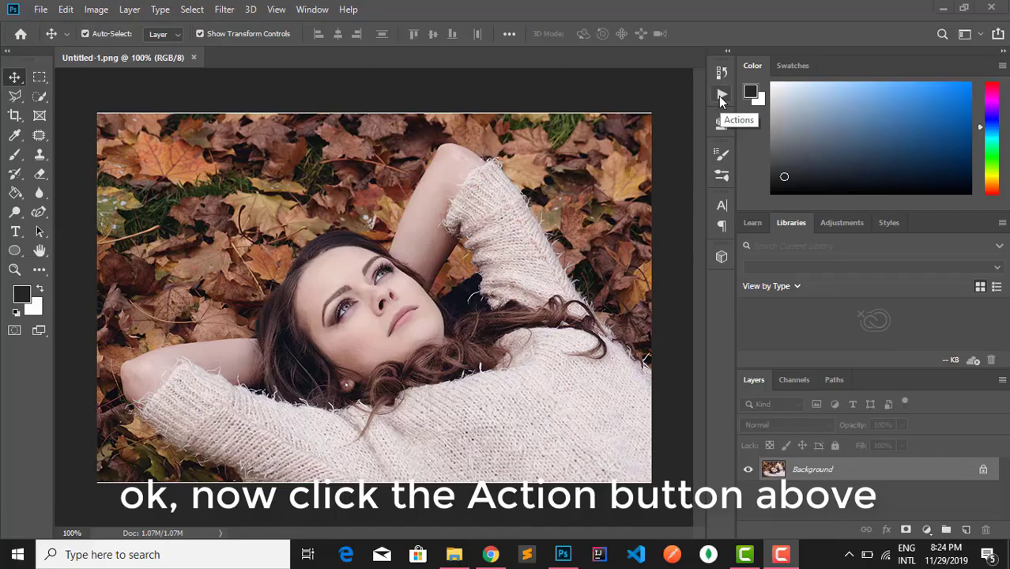
Open the Actions panel from the Window menu beside the photo
{"action": "left_click", "coordinate": [721, 95]}
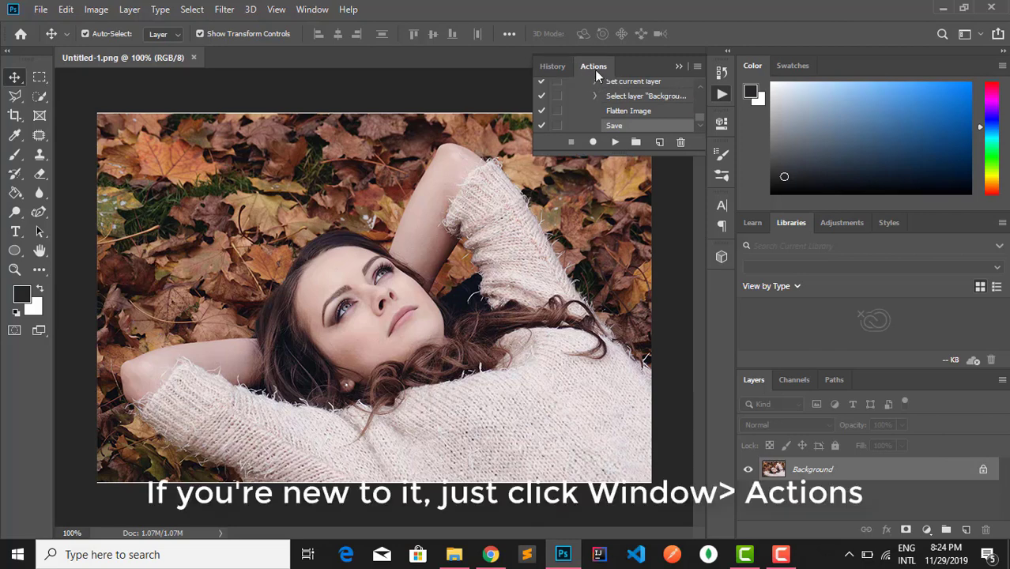
{"action": "left_click", "coordinate": [309, 11]}
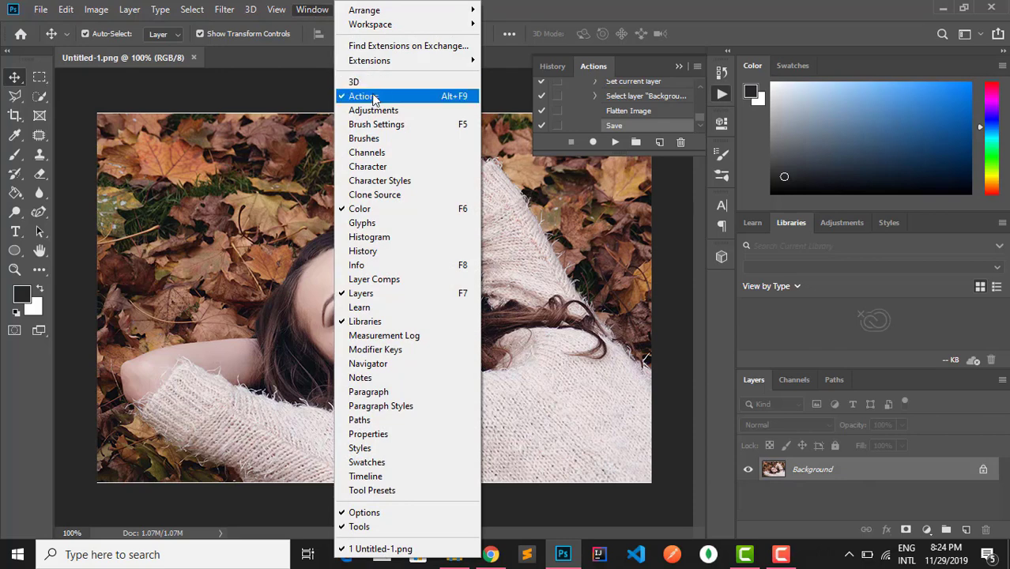
{"action": "left_click", "coordinate": [416, 95]}
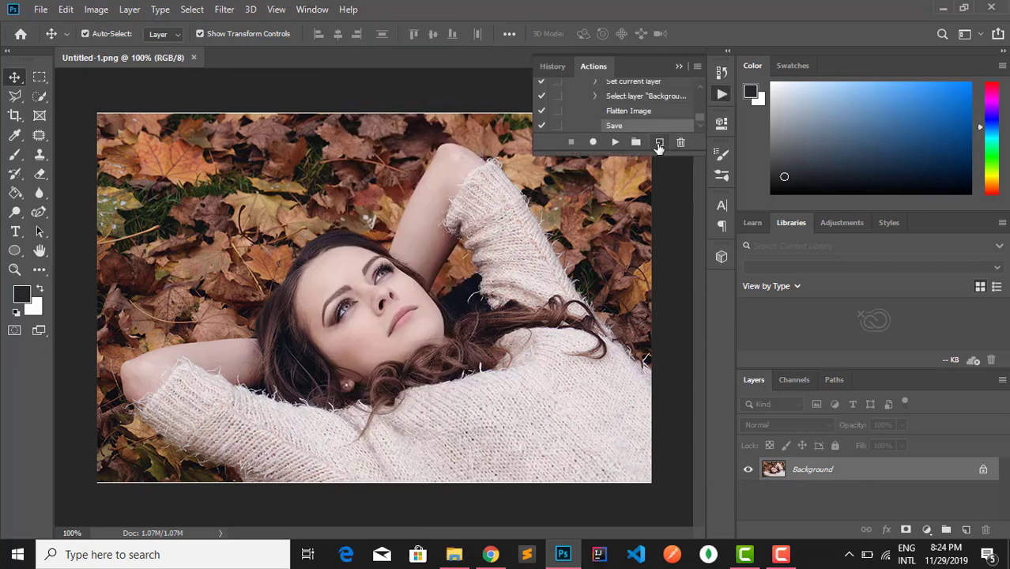
Add a 'Watermark' action to the Default Actions set and begin recording
{"action": "left_click", "coordinate": [659, 143]}
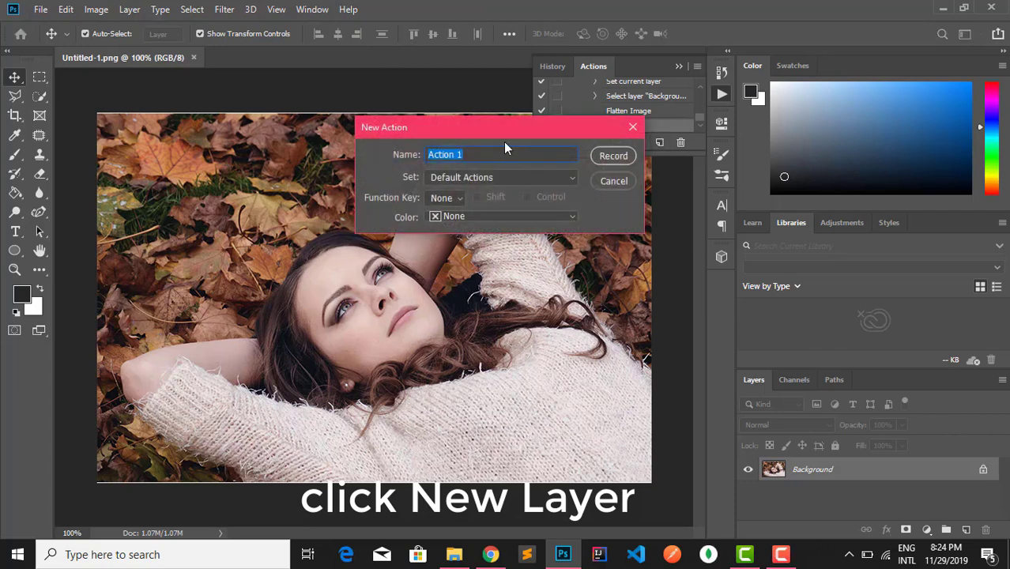
{"action": "type", "text": "Wat"}
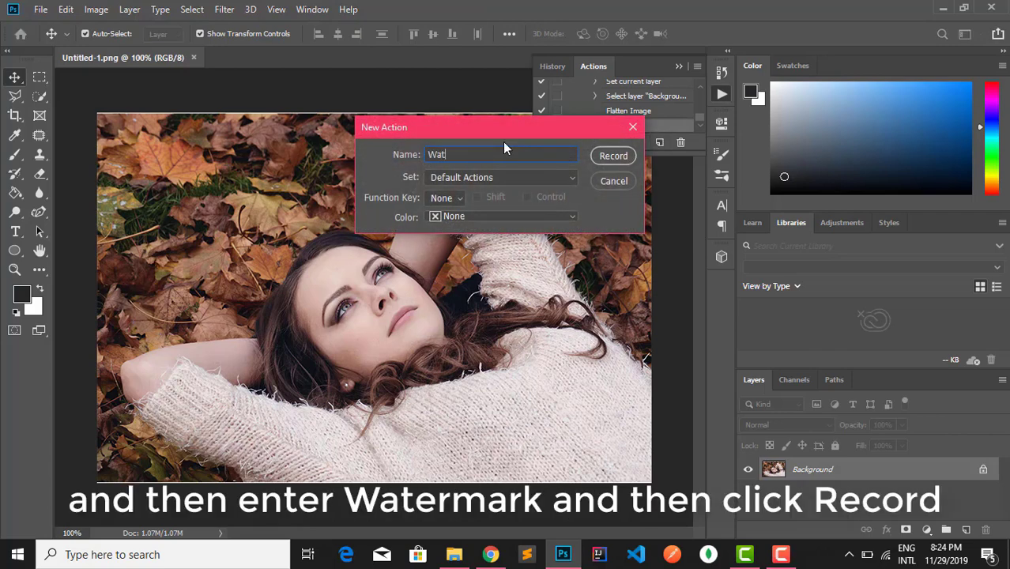
{"action": "type", "text": "erma"}
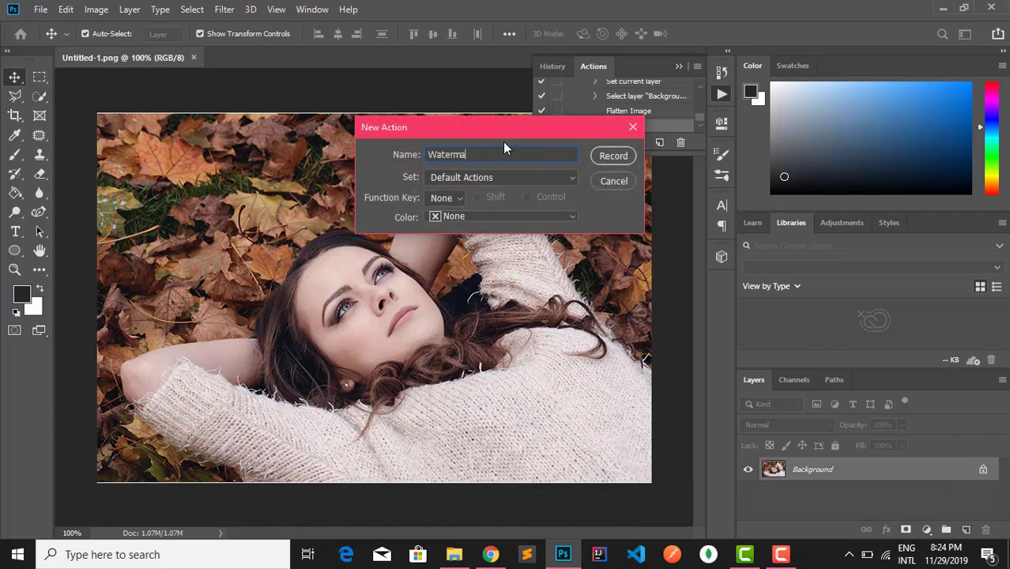
{"action": "type", "text": "rk"}
{"action": "left_click", "coordinate": [618, 158]}
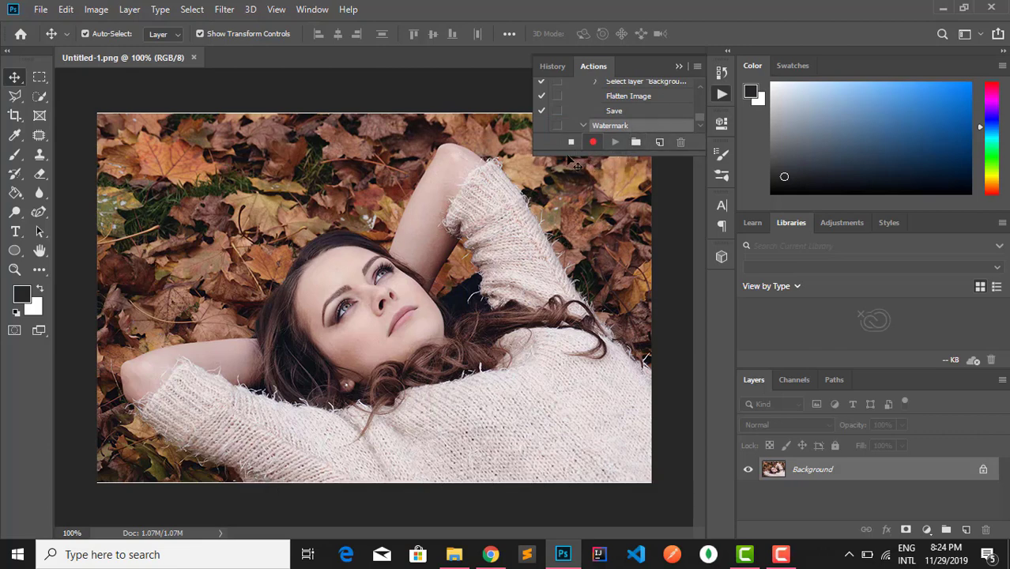
Type 'Copyright 2020' near the top-left with the Horizontal Type tool and select it
{"action": "left_click", "coordinate": [15, 232]}
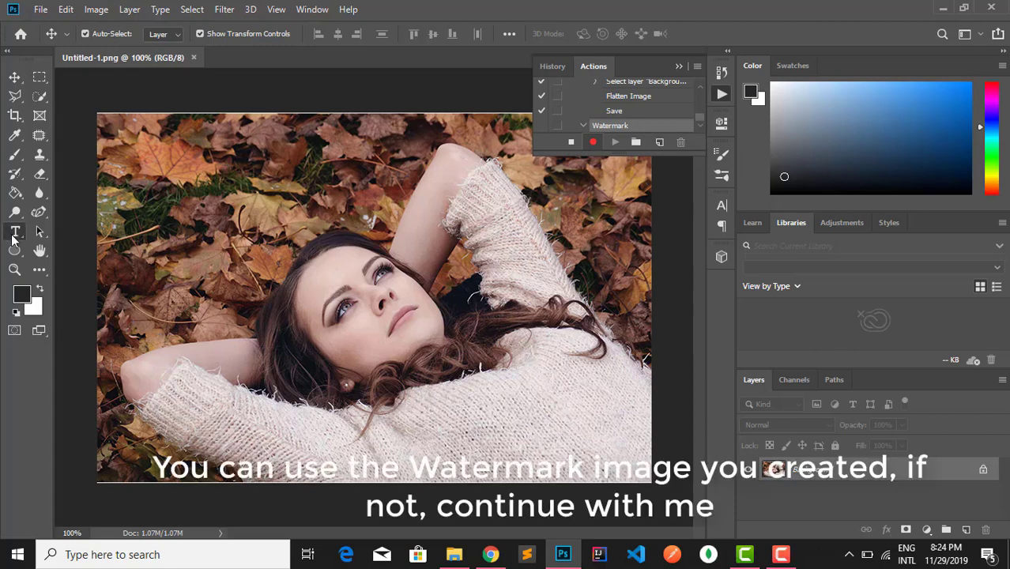
{"action": "left_click", "coordinate": [125, 157]}
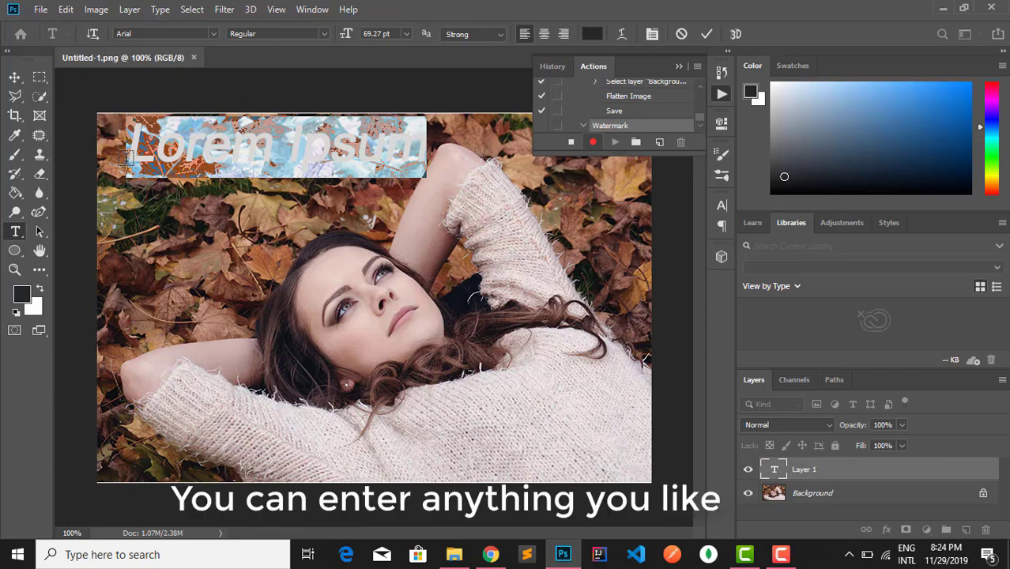
{"action": "type", "text": "Copy"}
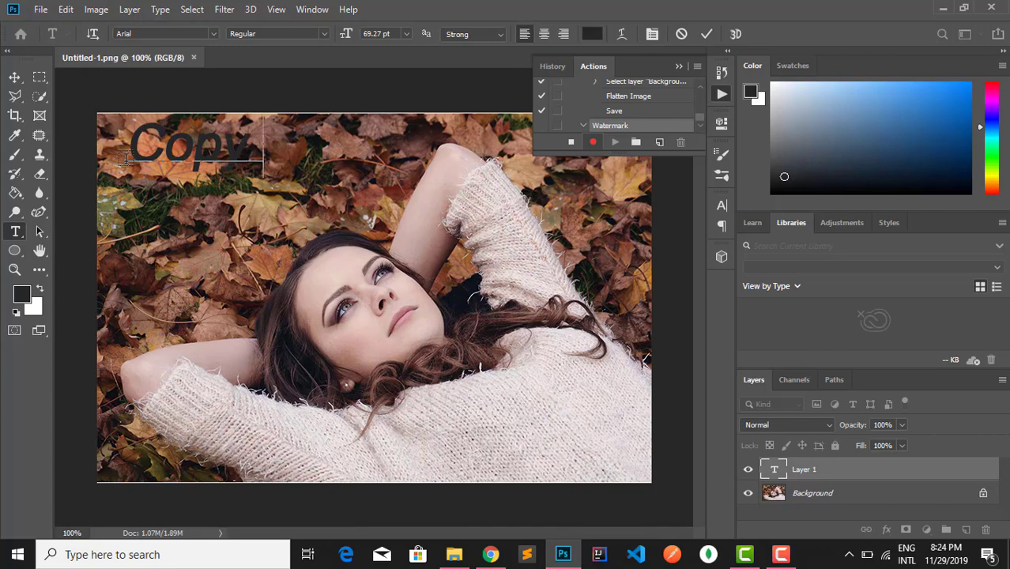
{"action": "type", "text": "ri"}
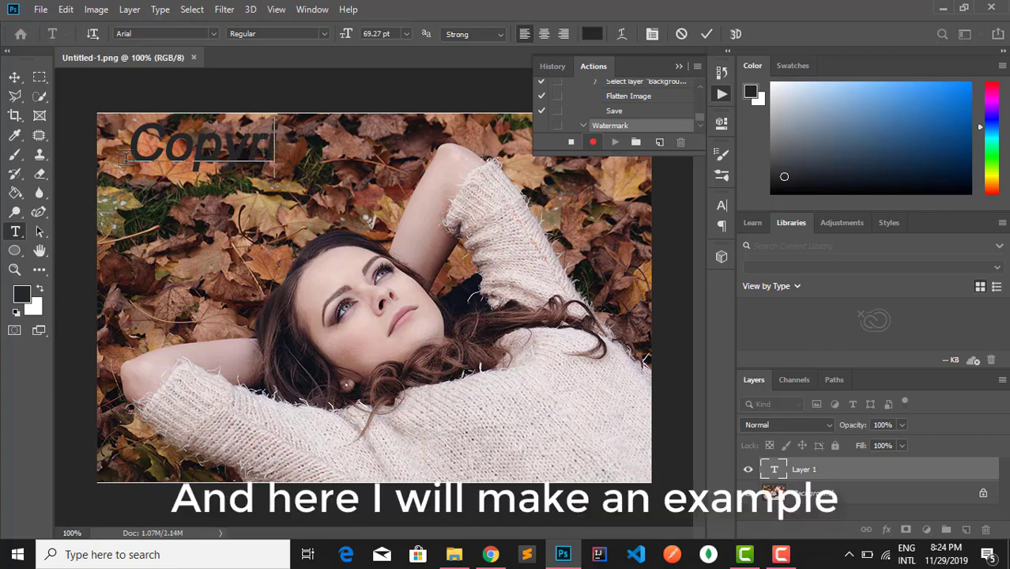
{"action": "type", "text": "g"}
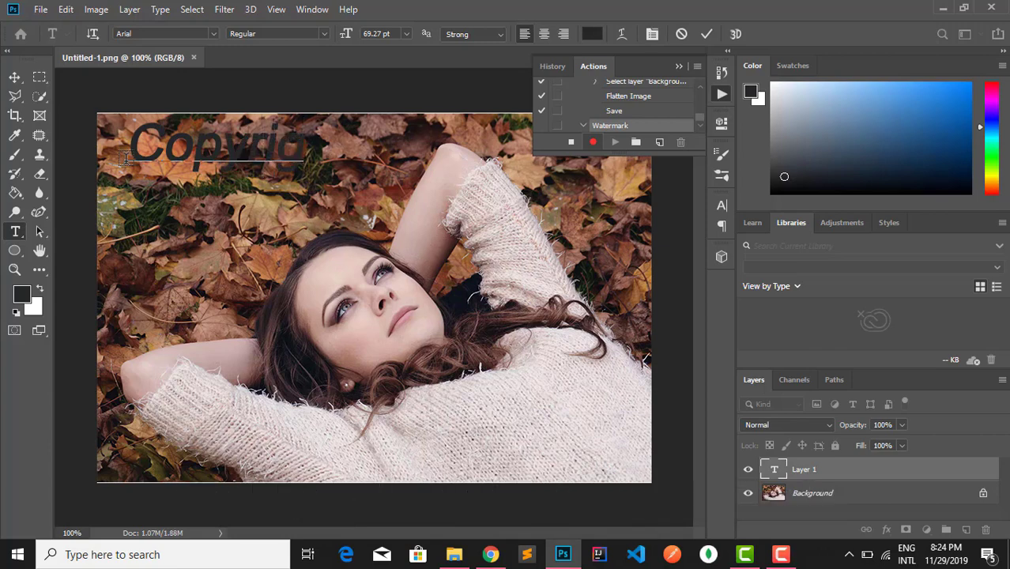
{"action": "type", "text": "ht 2"}
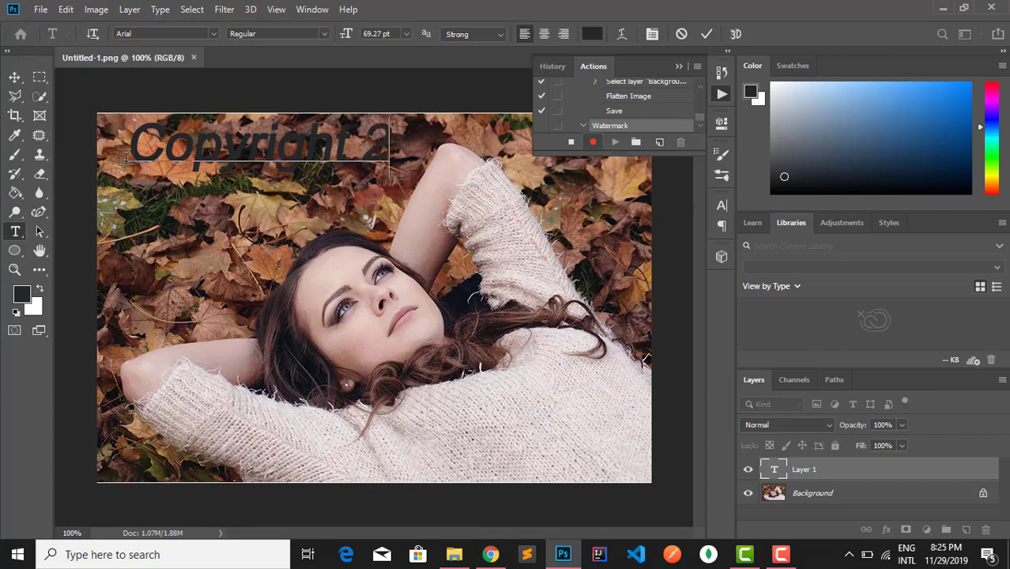
{"action": "type", "text": "020"}
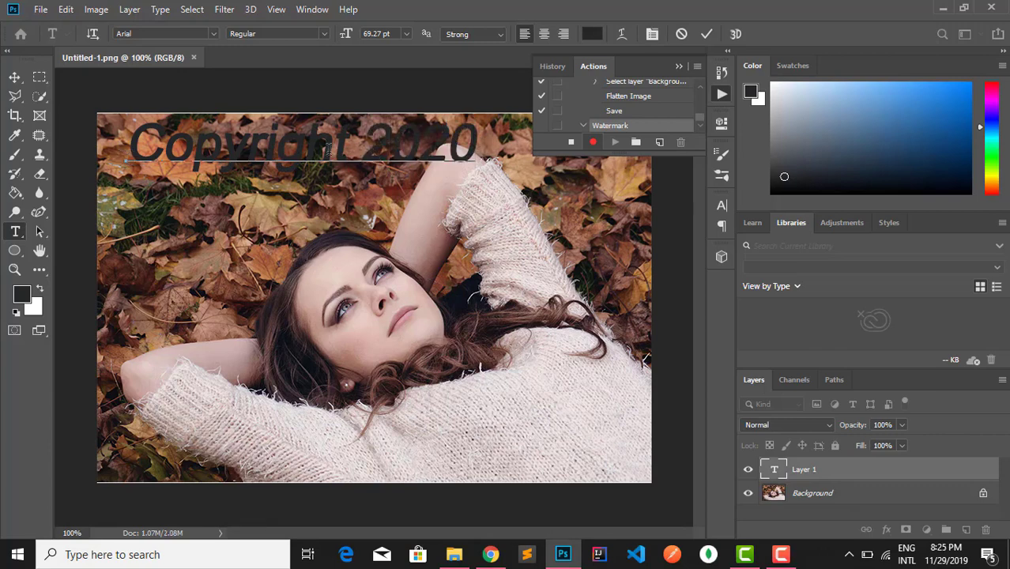
{"action": "left_click_drag", "start_coordinate": [479, 147], "coordinate": [127, 152]}
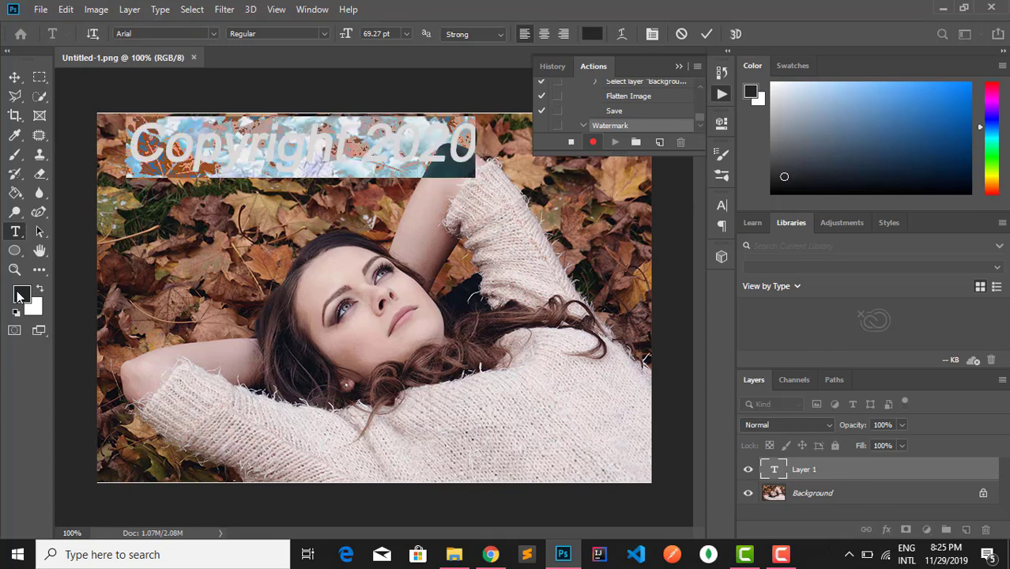
Set the Copyright 2020 text colour to white and commit the text
{"action": "left_click", "coordinate": [21, 294]}
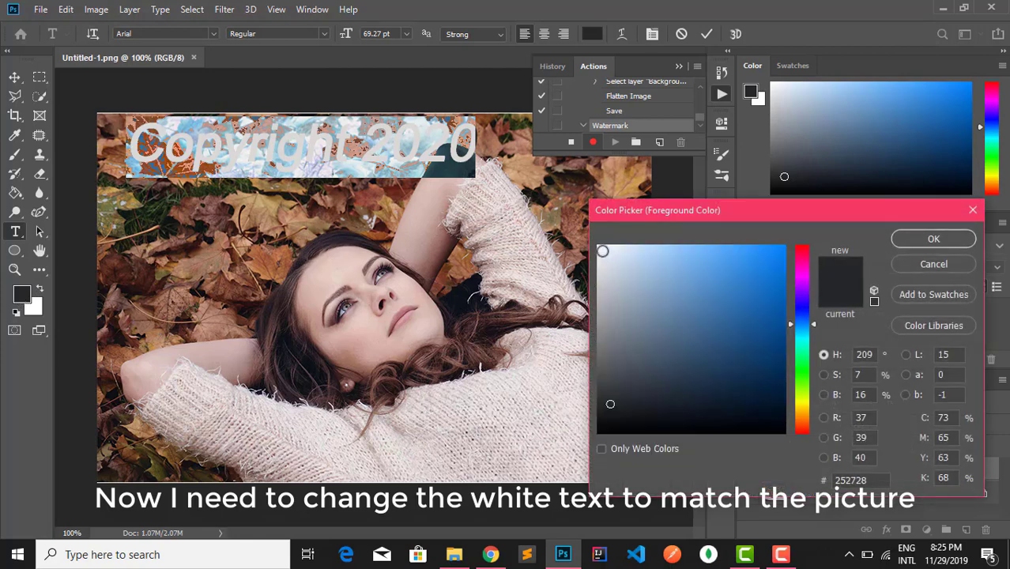
{"action": "left_click", "coordinate": [602, 250]}
{"action": "left_click_drag", "start_coordinate": [602, 250], "coordinate": [597, 246]}
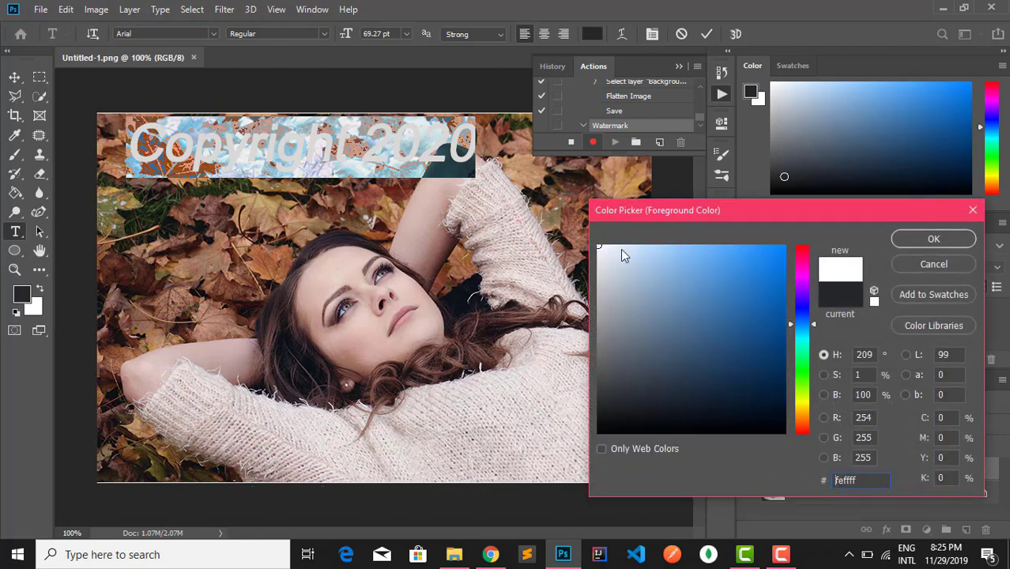
{"action": "left_click", "coordinate": [930, 240]}
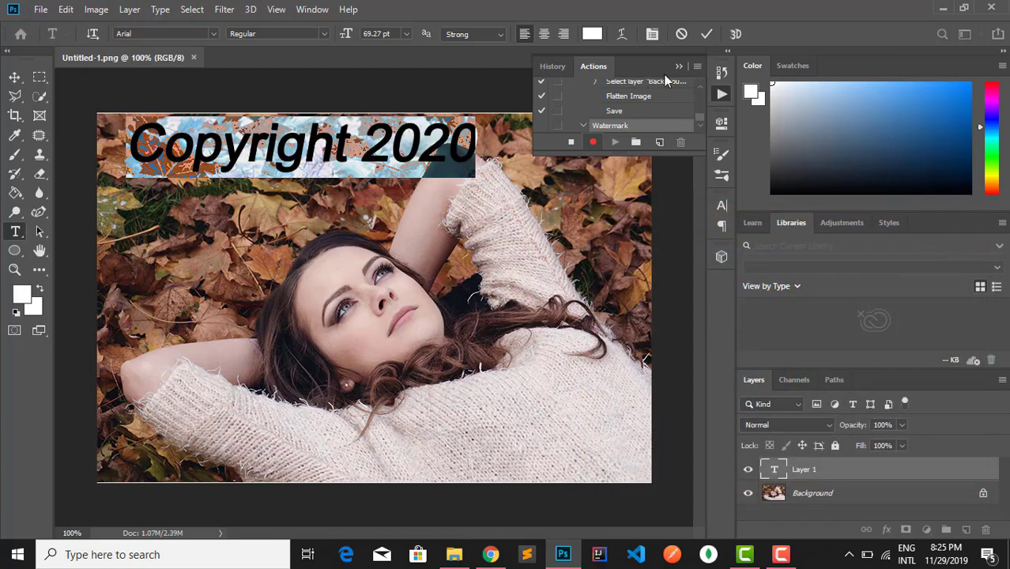
{"action": "left_click", "coordinate": [706, 36]}
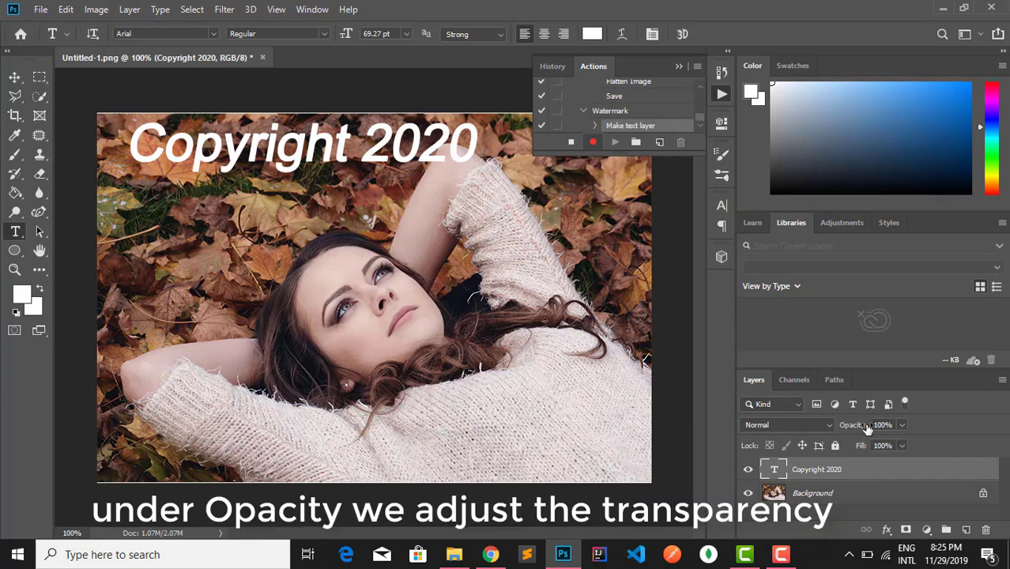
Lower the Copyright 2020 text layer's opacity to 15%
{"action": "left_click_drag", "start_coordinate": [868, 427], "coordinate": [822, 426]}
{"action": "key", "text": "Return"}
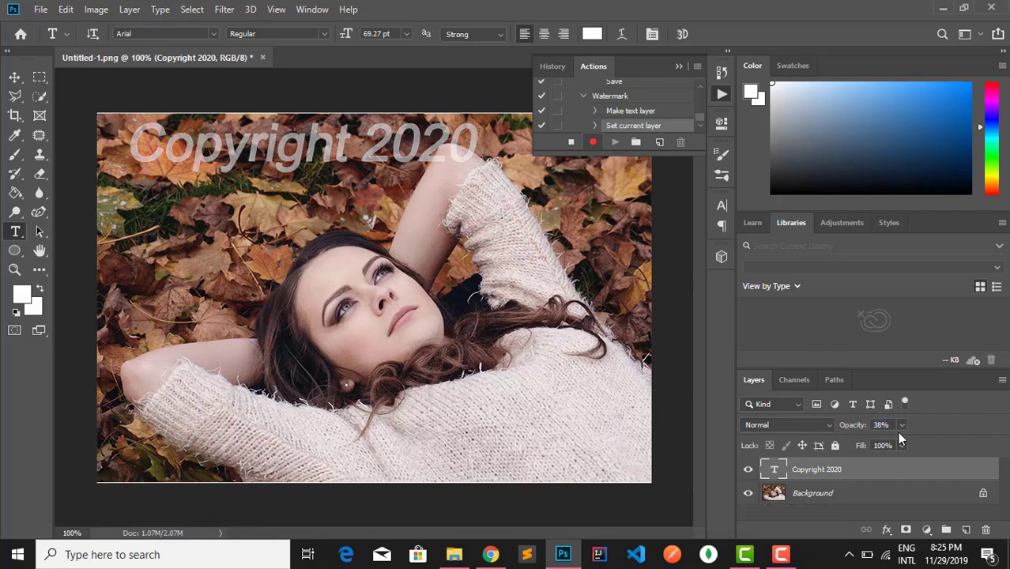
{"action": "left_click", "coordinate": [902, 427]}
{"action": "left_click_drag", "start_coordinate": [901, 445], "coordinate": [889, 444]}
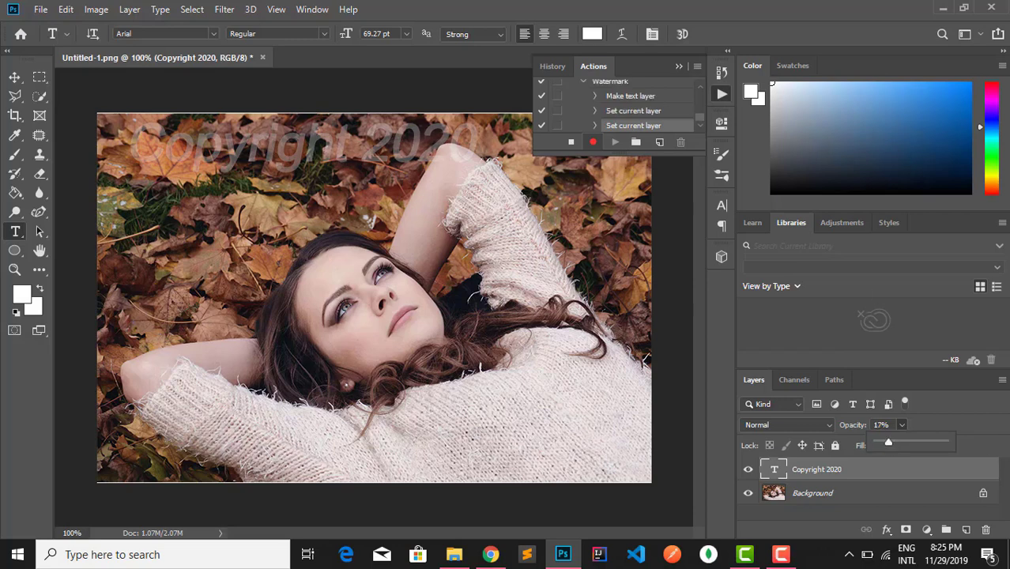
{"action": "left_click_drag", "start_coordinate": [888, 444], "coordinate": [887, 445]}
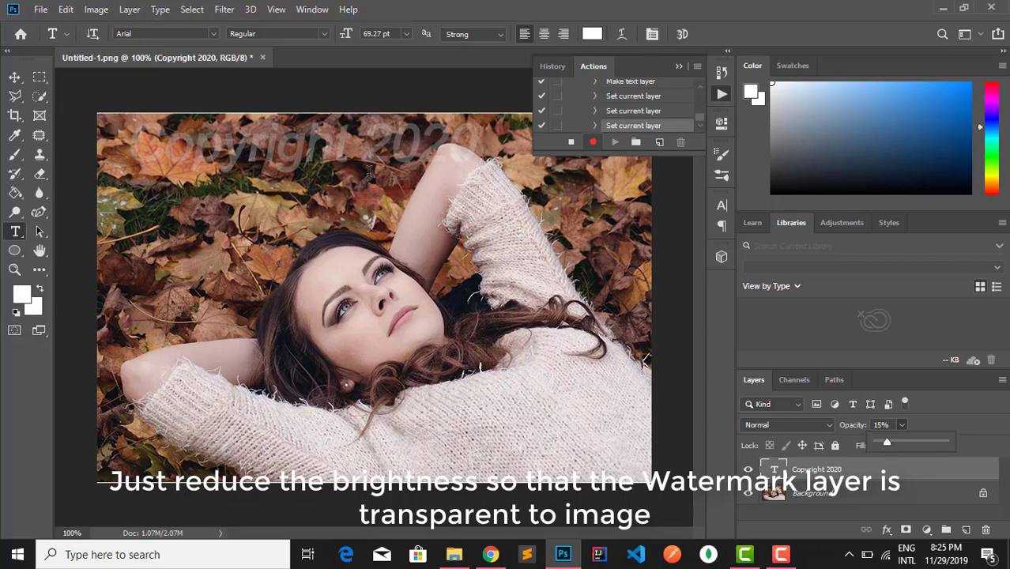
Reselect the Copyright 2020 text, shrink its font size from 69.27 pt, and commit
{"action": "left_click", "coordinate": [347, 180]}
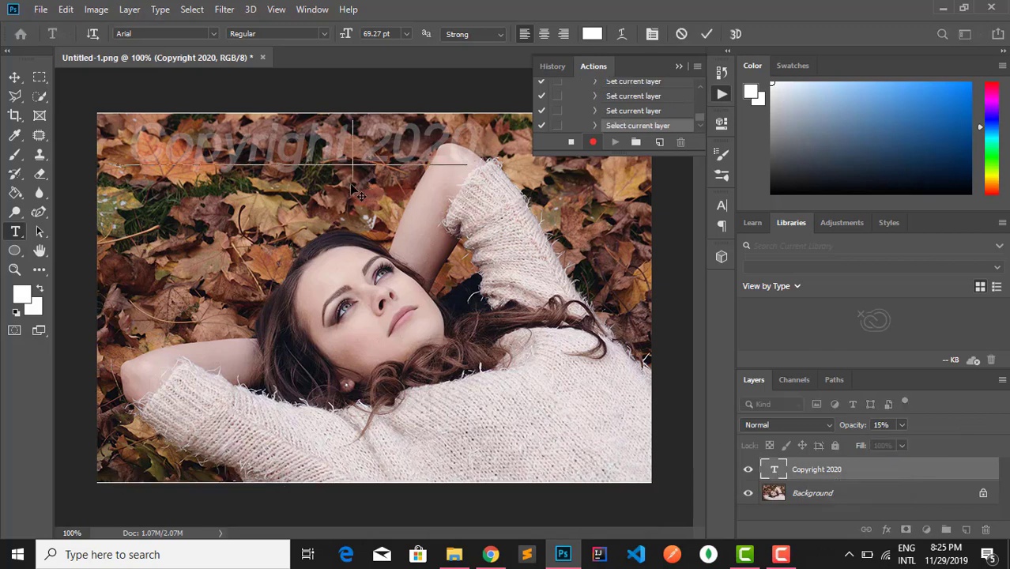
{"action": "left_click_drag", "start_coordinate": [353, 198], "coordinate": [353, 194]}
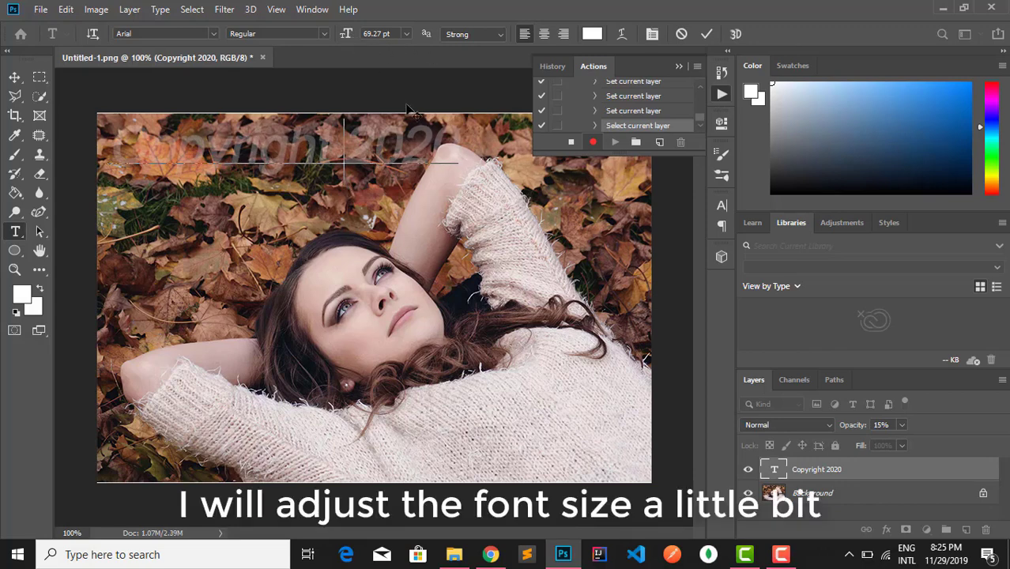
{"action": "left_click_drag", "start_coordinate": [455, 133], "coordinate": [109, 143]}
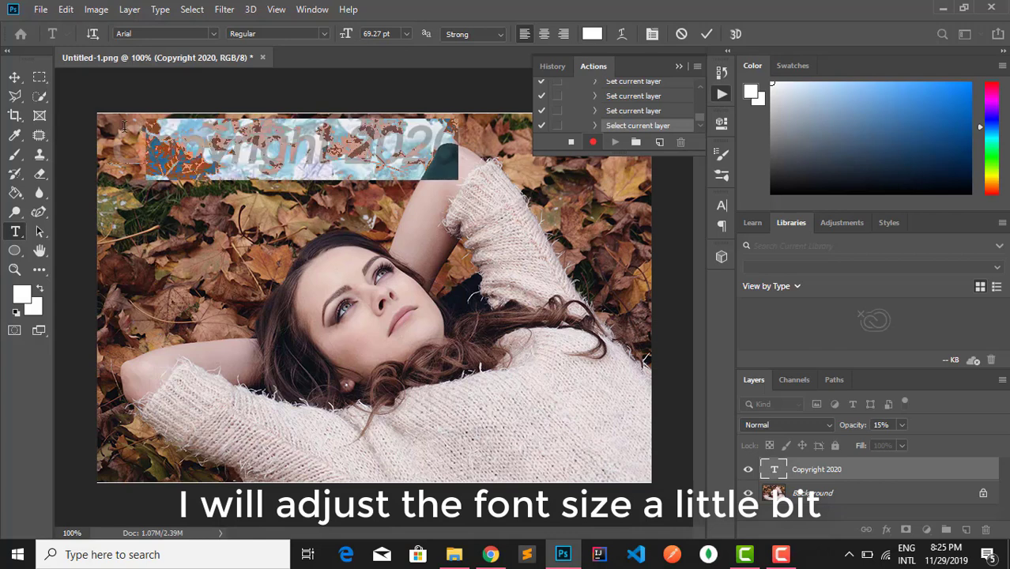
{"action": "left_click", "coordinate": [721, 207]}
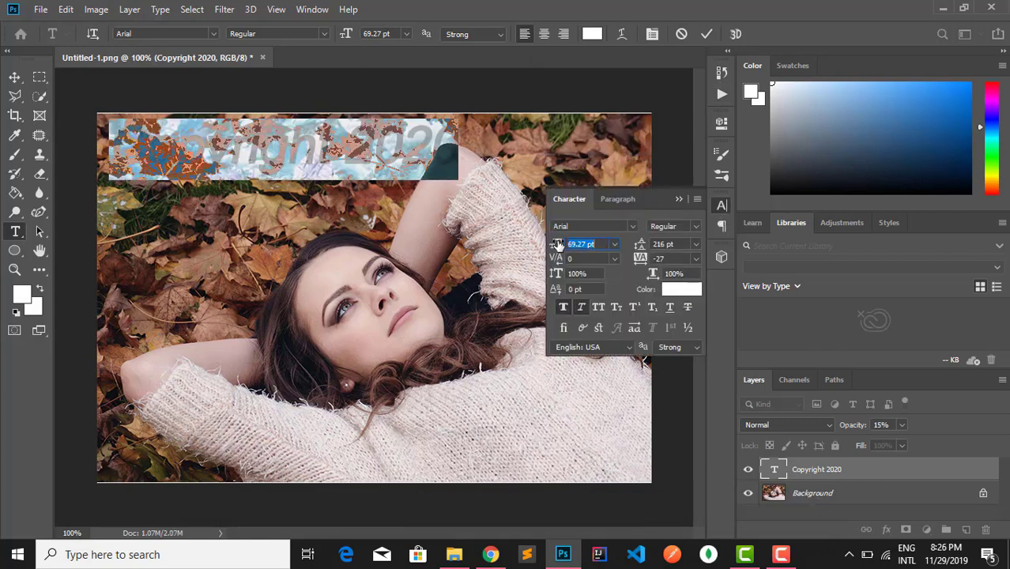
{"action": "left_click_drag", "start_coordinate": [558, 245], "coordinate": [549, 245]}
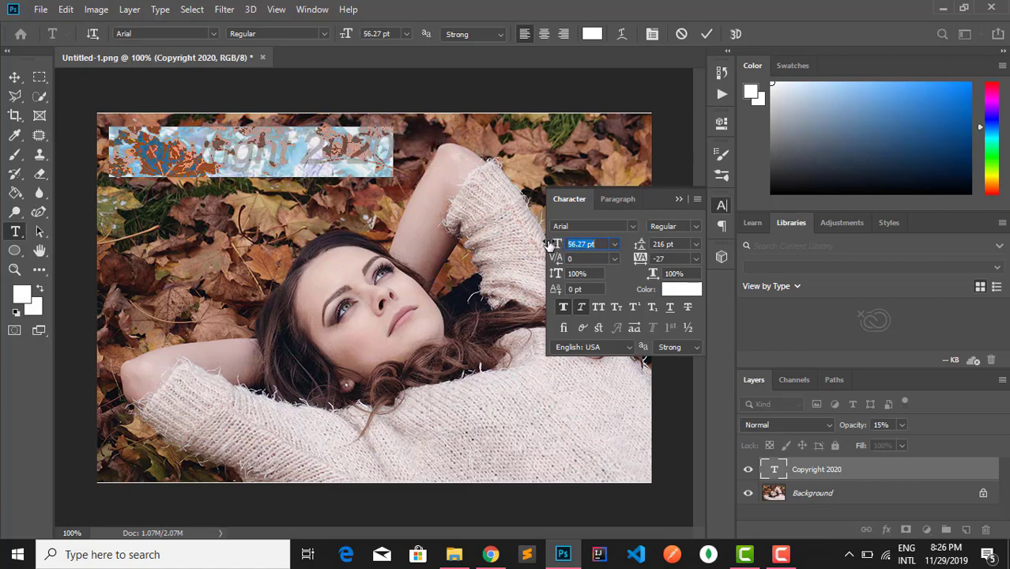
{"action": "left_click_drag", "start_coordinate": [548, 245], "coordinate": [545, 245]}
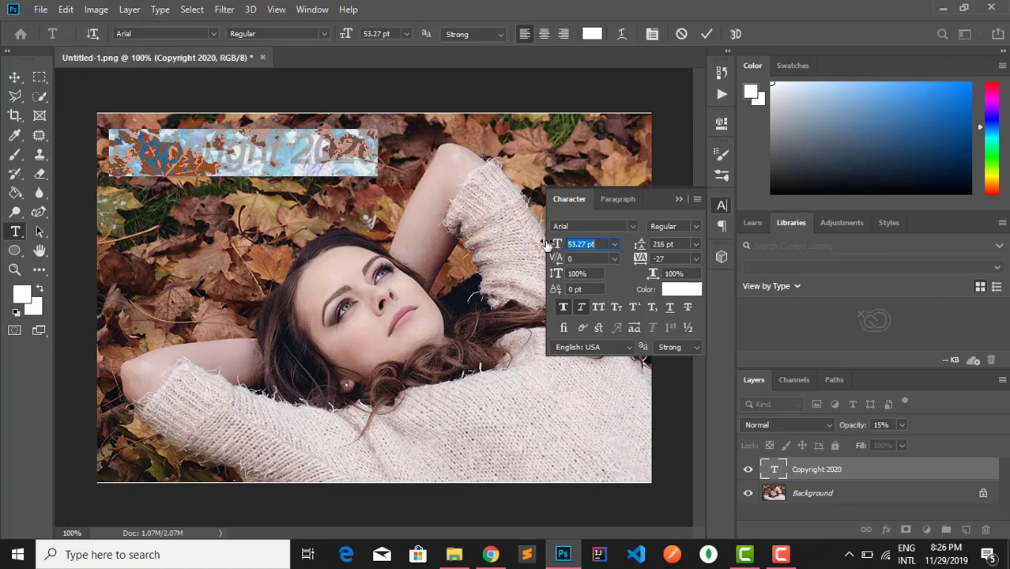
{"action": "left_click", "coordinate": [706, 36]}
{"action": "left_click", "coordinate": [678, 199]}
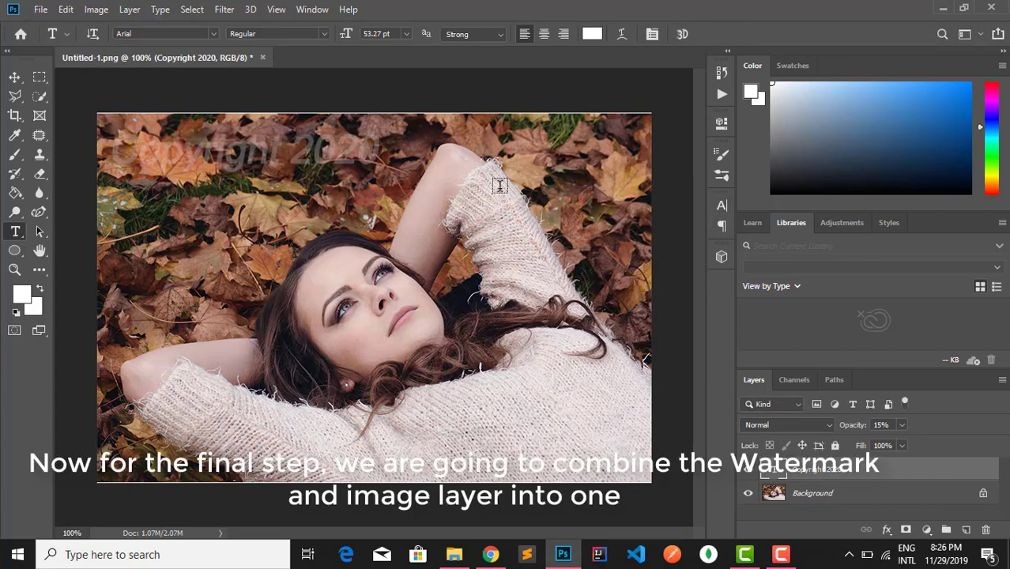
Flatten the watermark and photo into a single Background layer
{"action": "left_click", "coordinate": [826, 495]}
{"action": "right_click", "coordinate": [824, 494]}
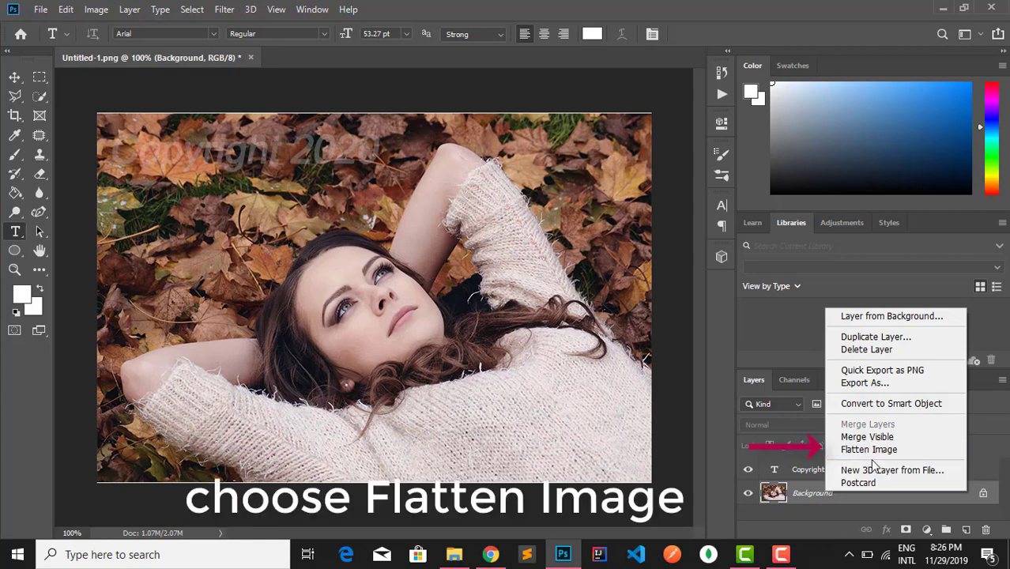
{"action": "left_click", "coordinate": [877, 450]}
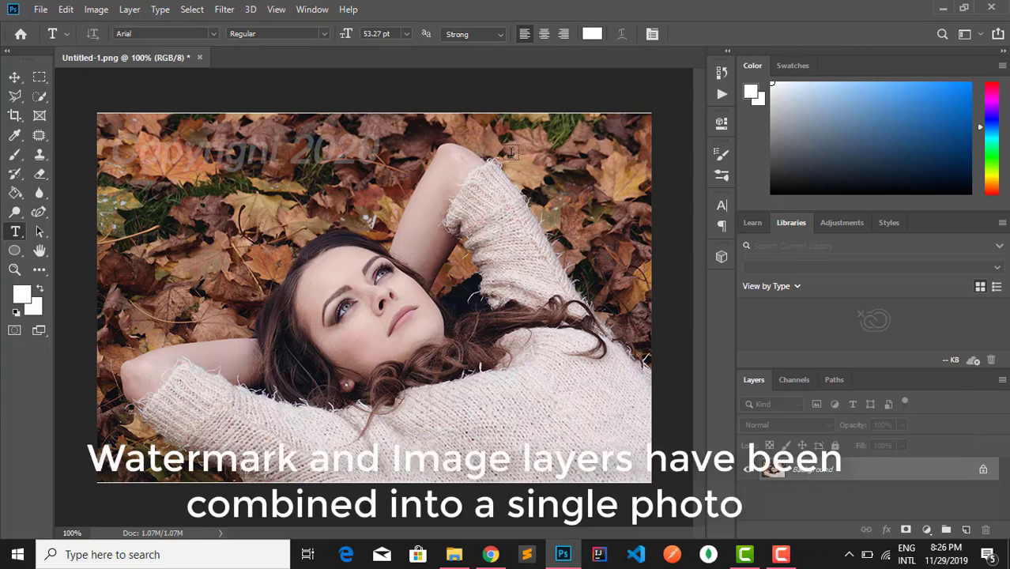
Save the image and stop recording the Watermark action
{"action": "key", "text": "ctrl+s"}
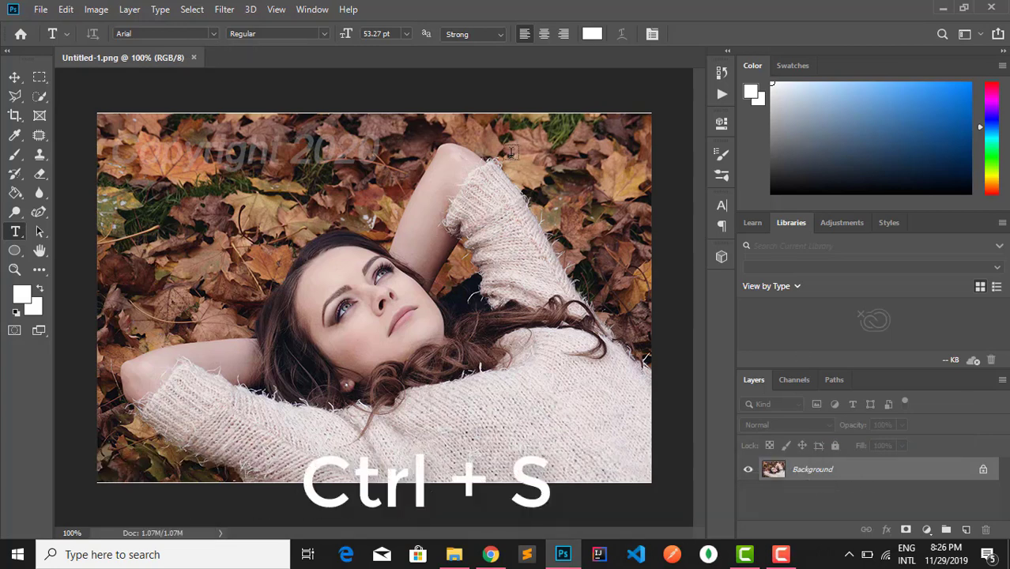
{"action": "left_click", "coordinate": [722, 94]}
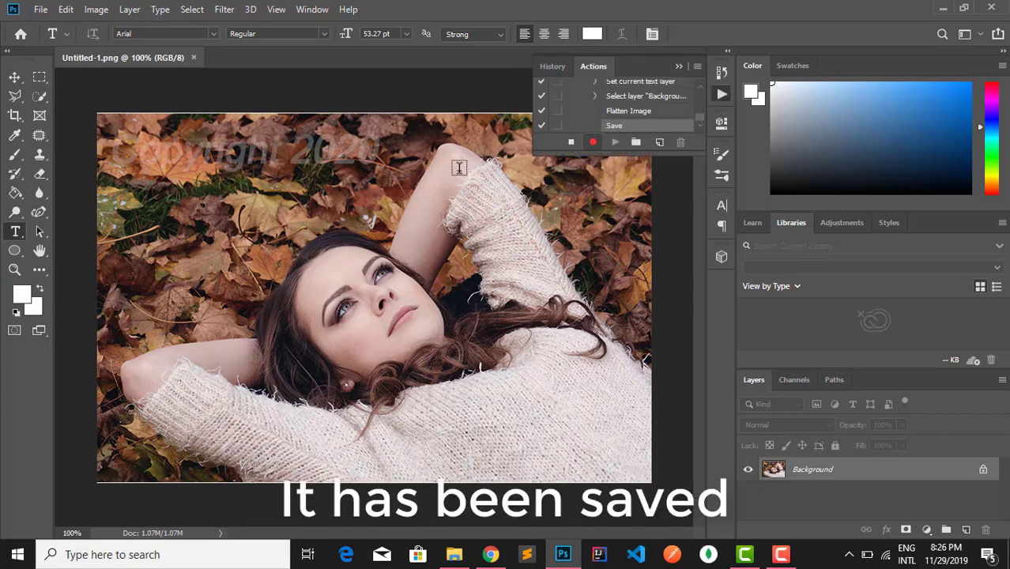
{"action": "left_click", "coordinate": [572, 143]}
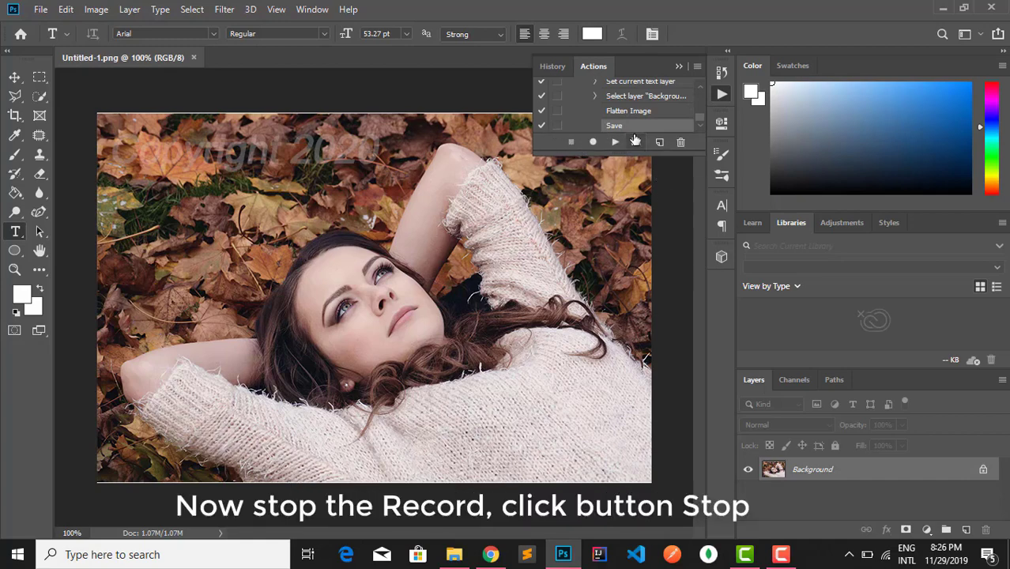
Minimize Photoshop and open the saved Untitled-1 image from the desktop in Photos
{"action": "left_click", "coordinate": [942, 9]}
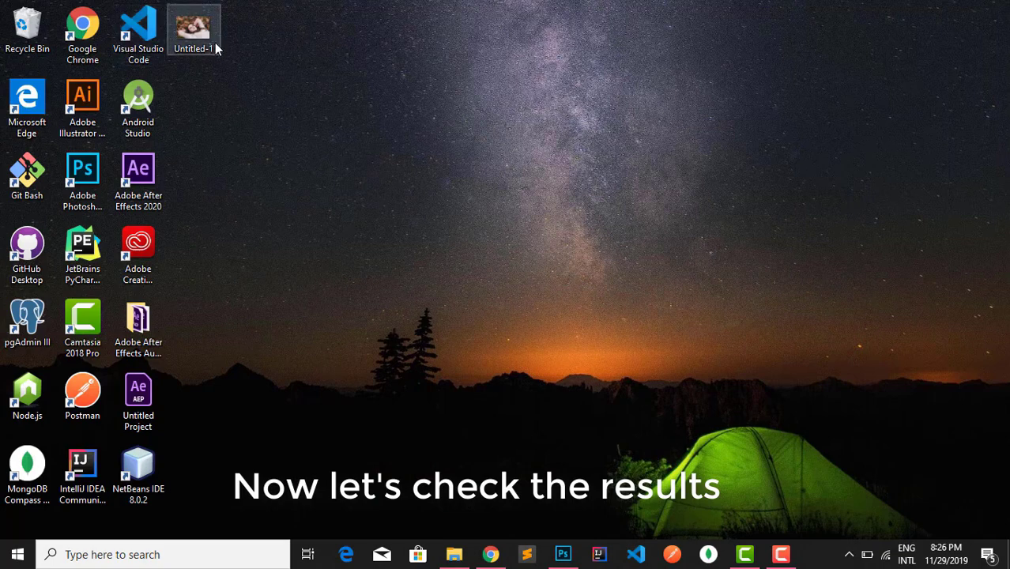
{"action": "left_click_drag", "start_coordinate": [194, 30], "coordinate": [529, 192]}
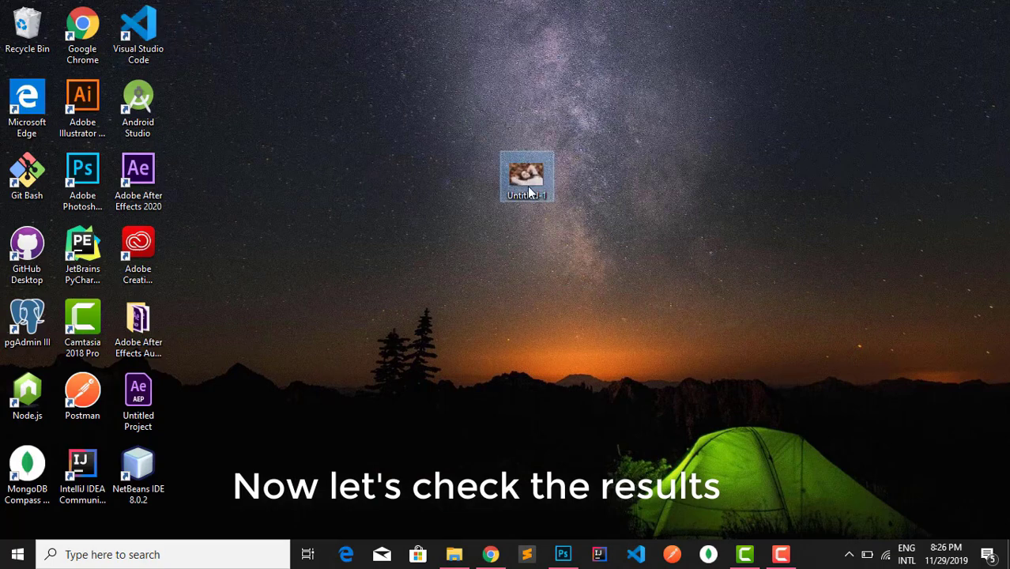
{"action": "double_click", "coordinate": [528, 189]}
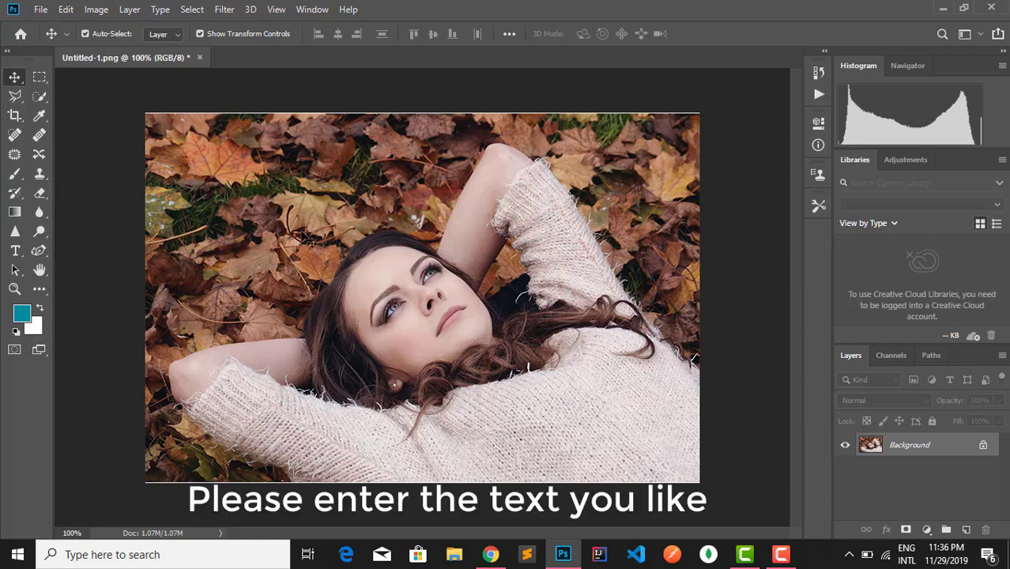
Type 'ComputerBerry' as a new text layer and move it left of the woman's face
{"action": "left_click", "coordinate": [16, 251]}
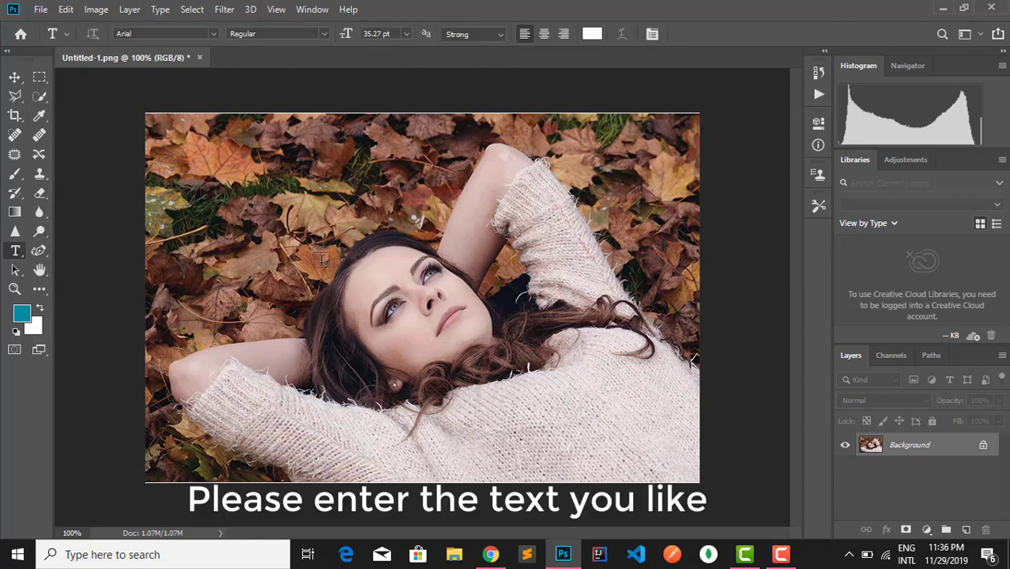
{"action": "left_click", "coordinate": [375, 173]}
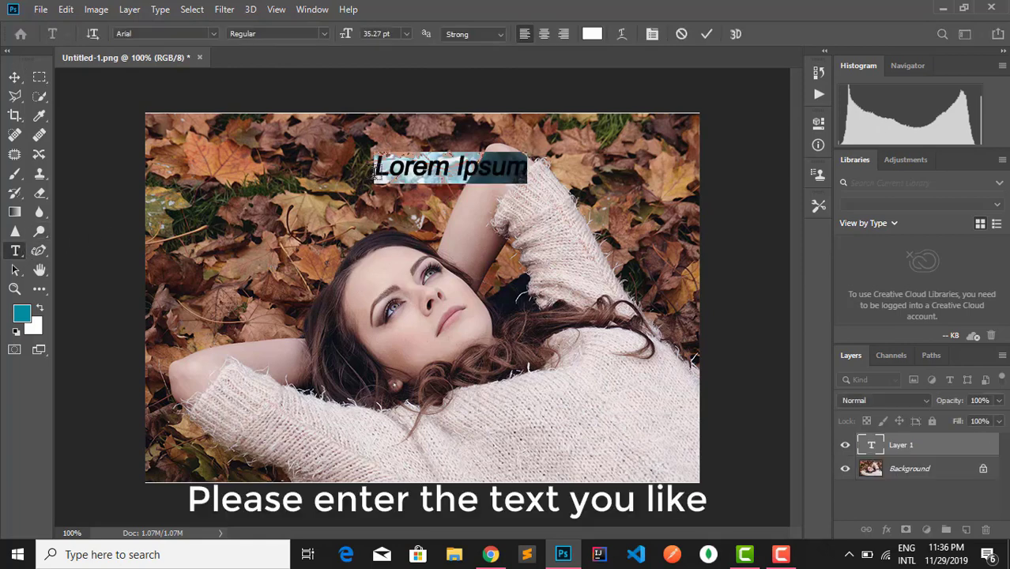
{"action": "key", "text": "BackSpace"}
{"action": "type", "text": "Co"}
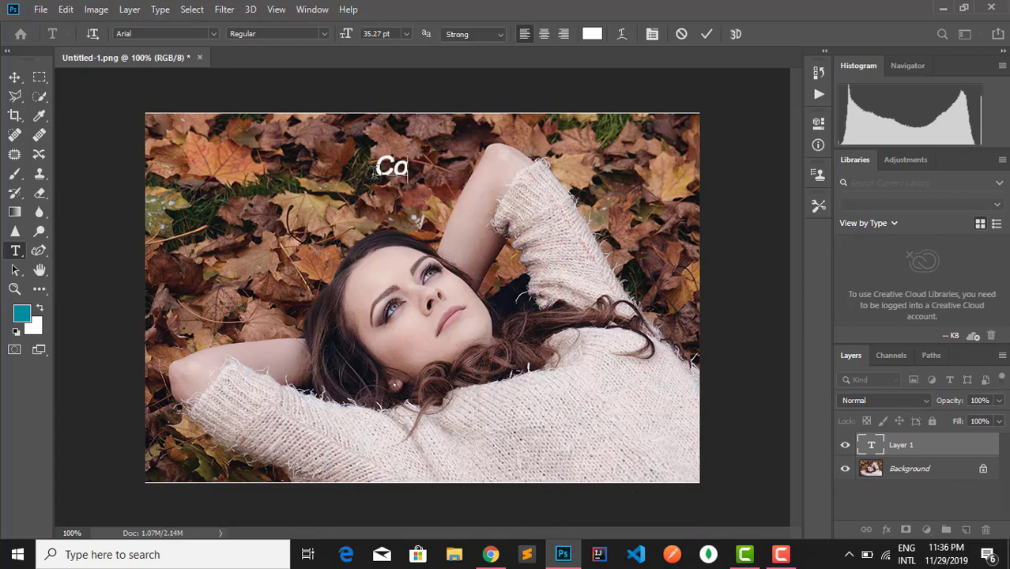
{"action": "type", "text": "mputer"}
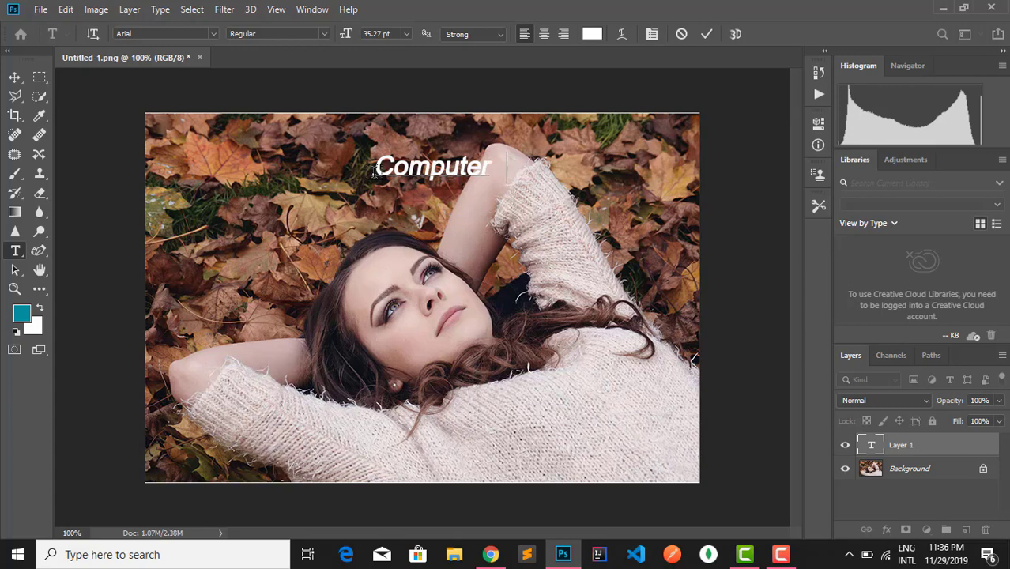
{"action": "type", "text": "Berry"}
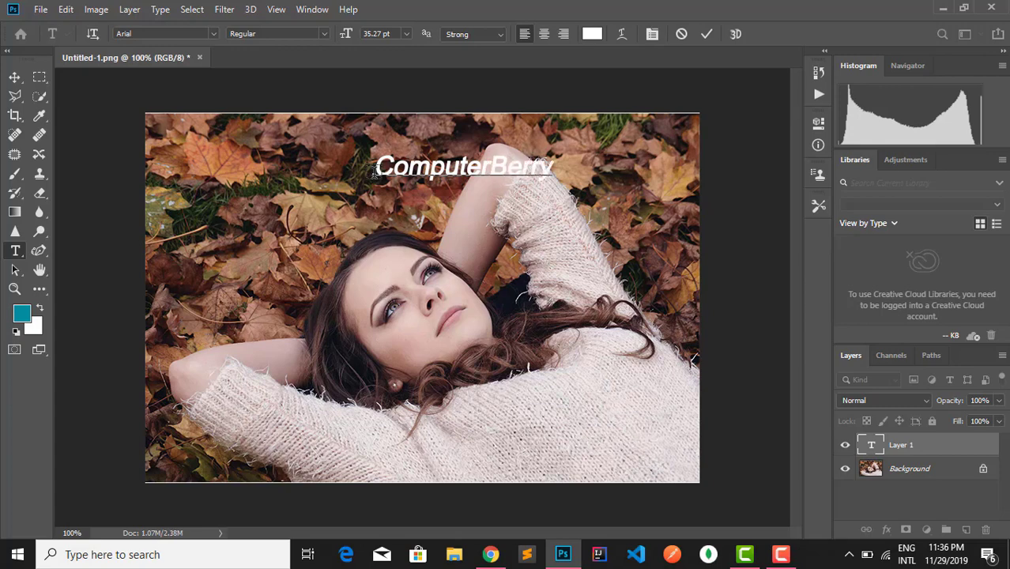
{"action": "left_click_drag", "start_coordinate": [465, 199], "coordinate": [422, 312]}
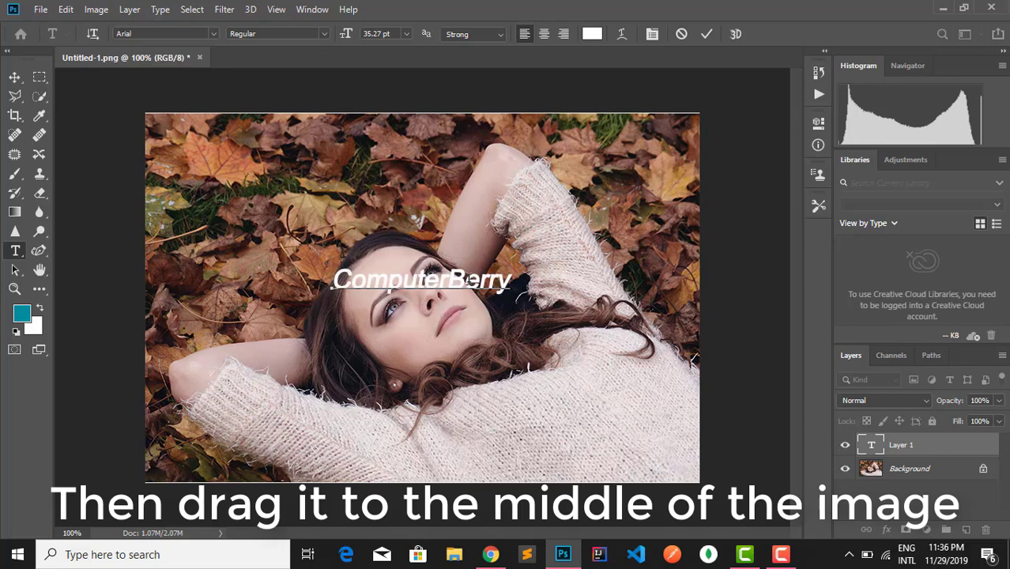
{"action": "left_click", "coordinate": [13, 79]}
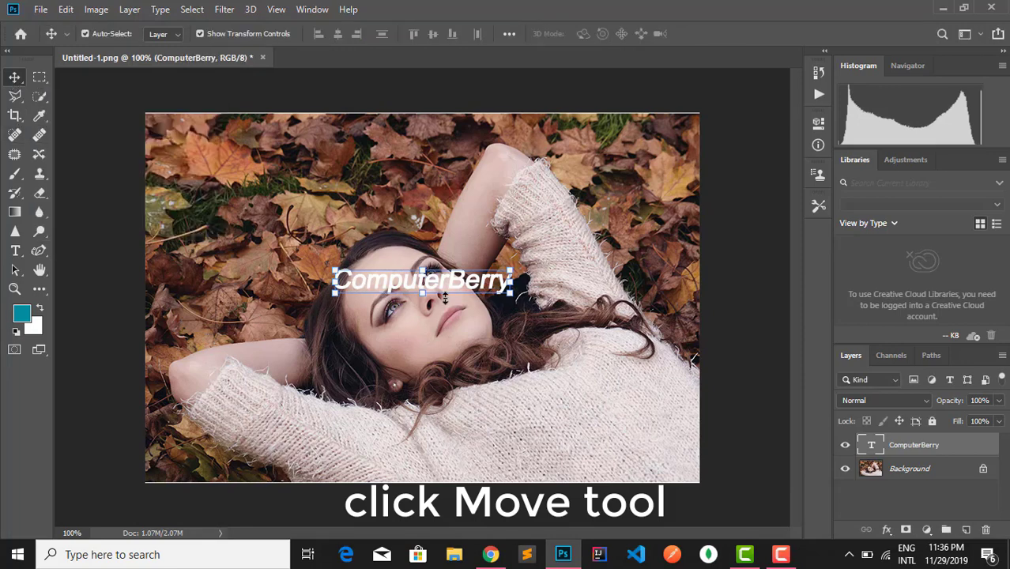
{"action": "left_click_drag", "start_coordinate": [449, 285], "coordinate": [373, 277]}
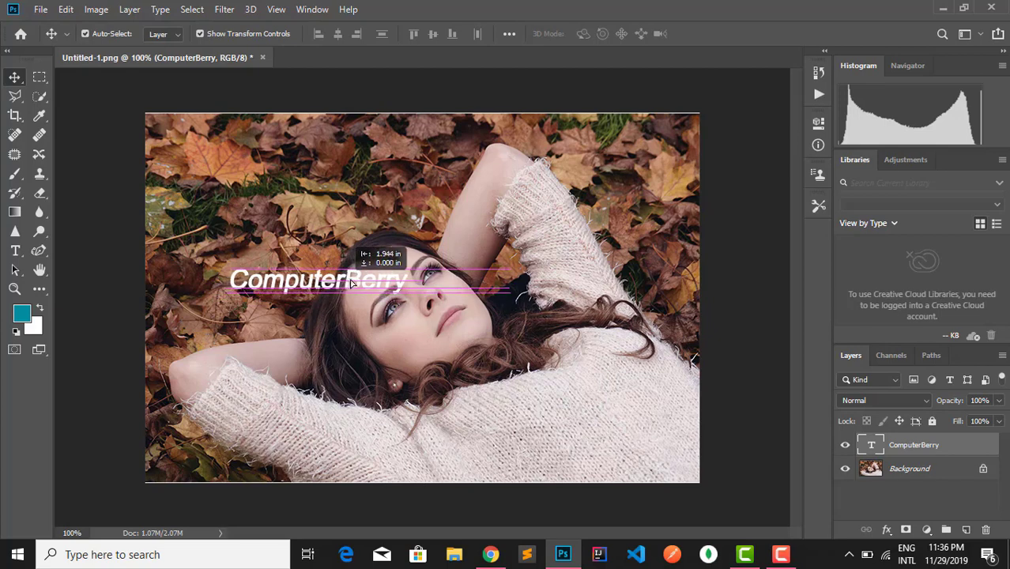
Select All, then align the ComputerBerry text to the canvas's top and right edges
{"action": "left_click", "coordinate": [191, 9]}
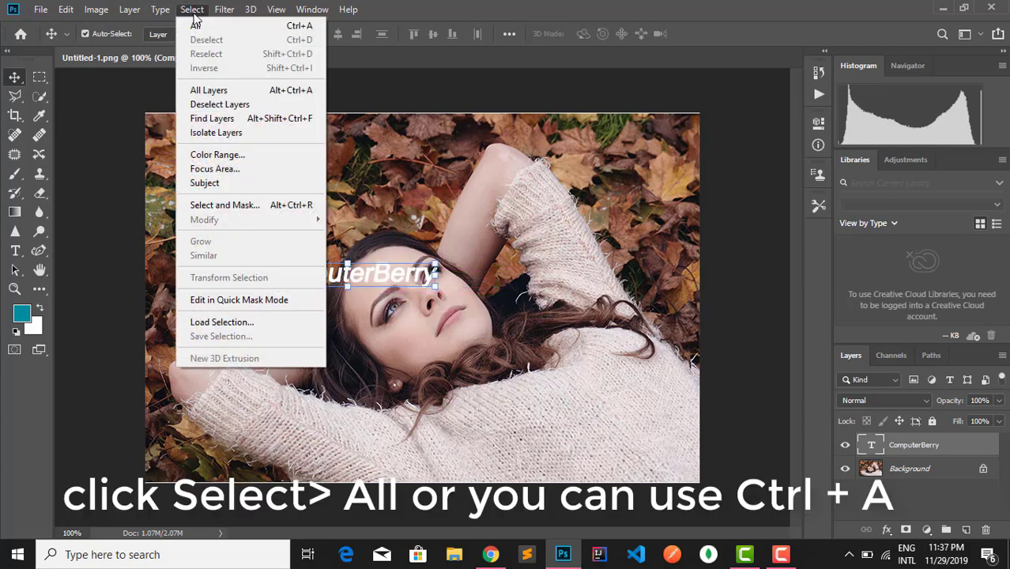
{"action": "left_click", "coordinate": [216, 27]}
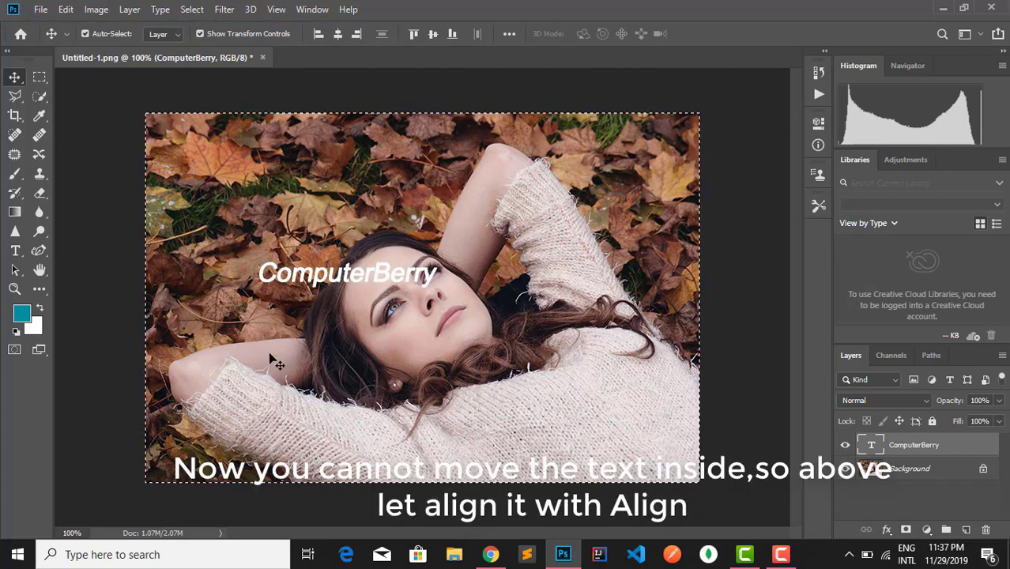
{"action": "left_click", "coordinate": [452, 34]}
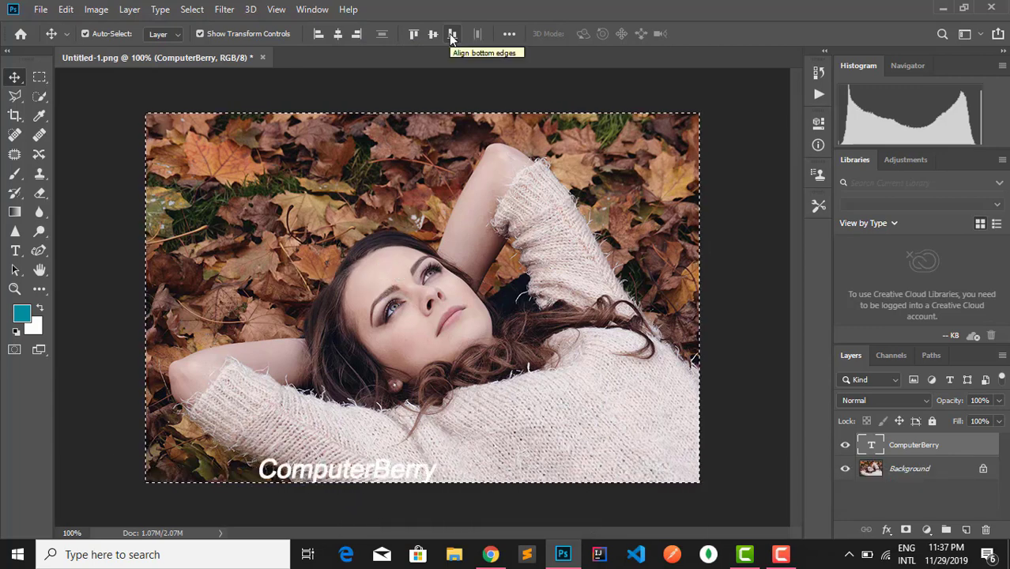
{"action": "left_click", "coordinate": [356, 33]}
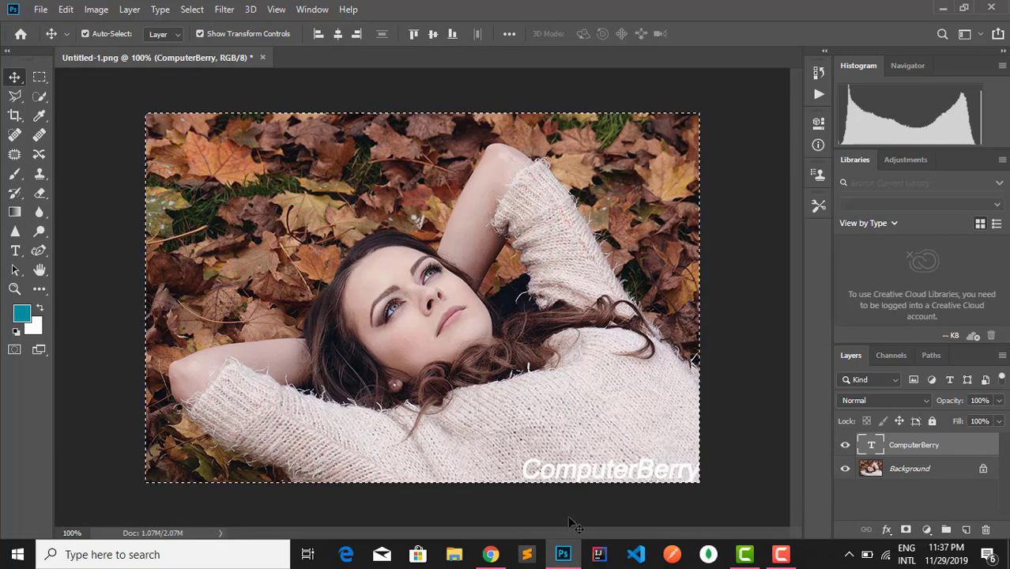
{"action": "left_click", "coordinate": [412, 34]}
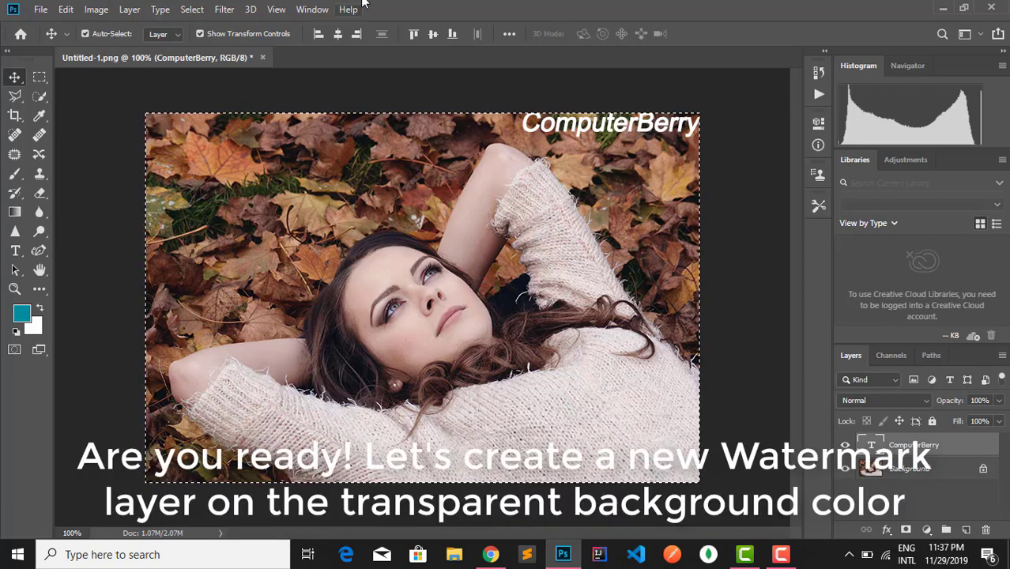
Create a 300 × 80 px, 72 ppi document named 'watermark' with a Transparent background
{"action": "left_click", "coordinate": [39, 10]}
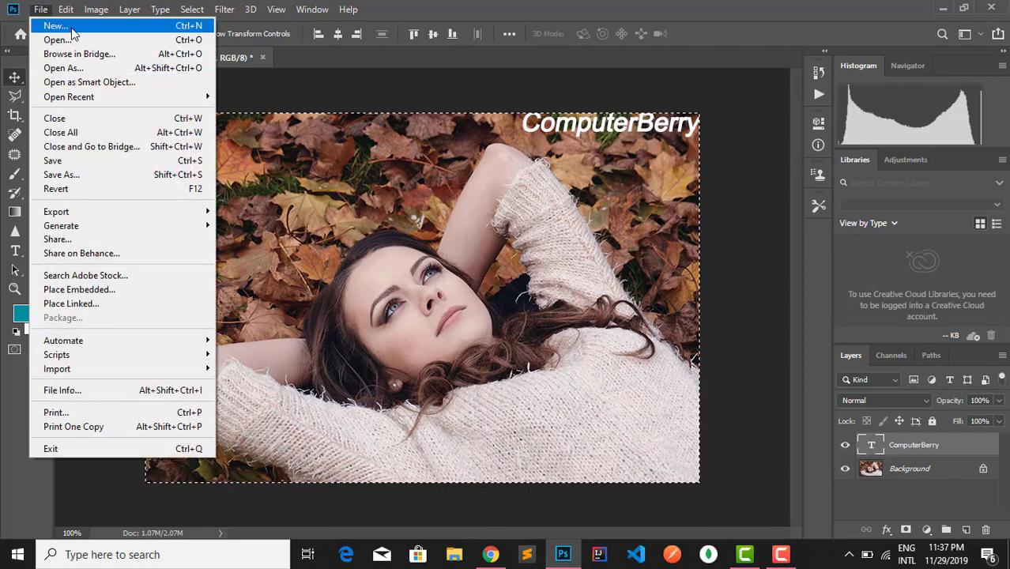
{"action": "left_click", "coordinate": [71, 26]}
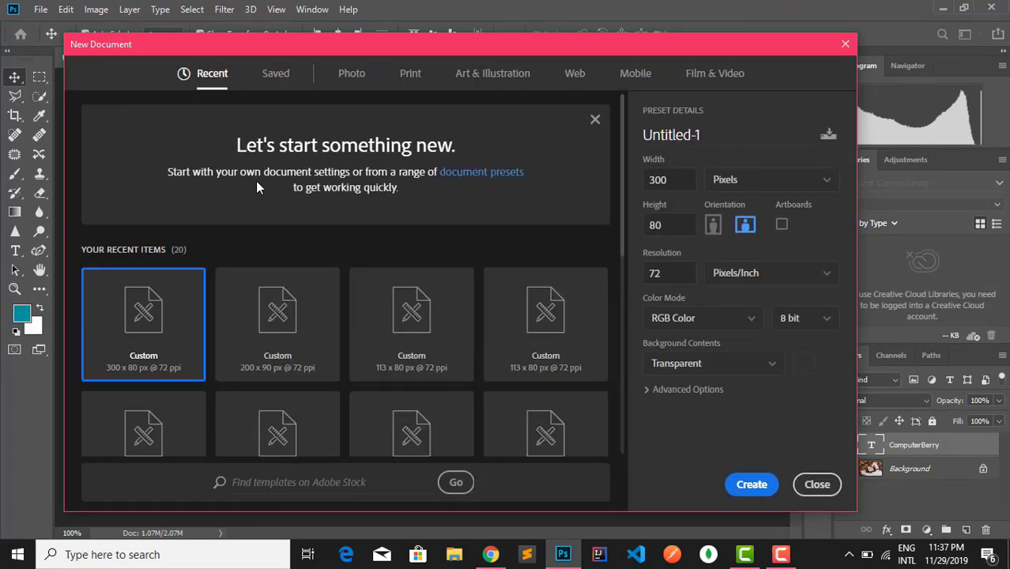
{"action": "left_click", "coordinate": [728, 374]}
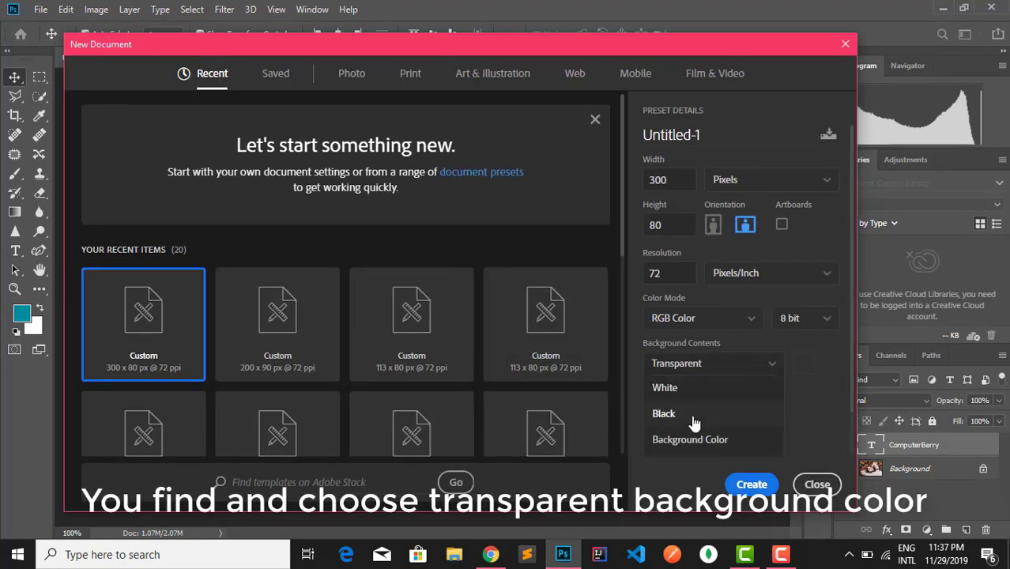
{"action": "scroll", "coordinate": [693, 424], "scroll_direction": "down", "scroll_amount": 2}
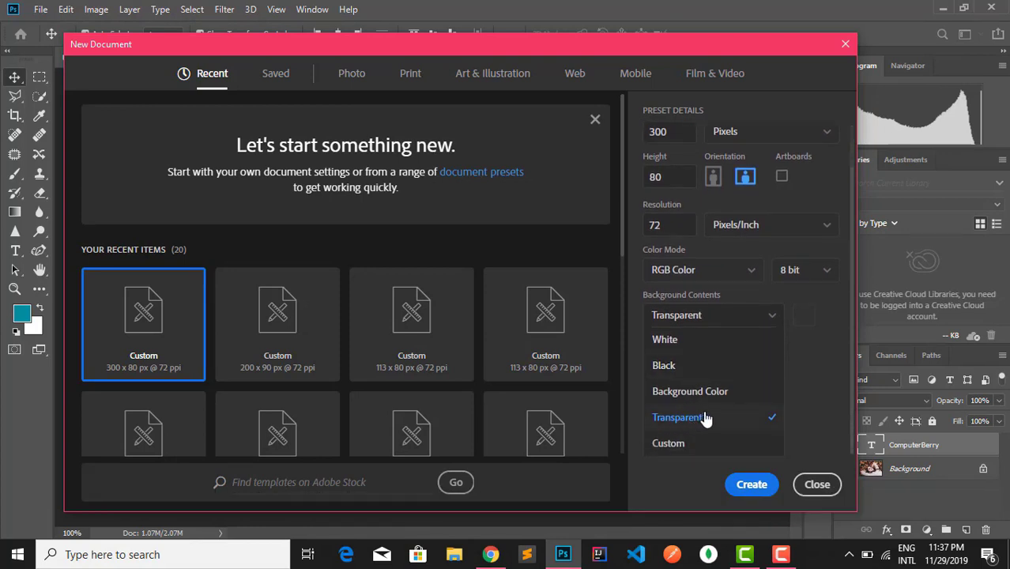
{"action": "scroll", "coordinate": [712, 118], "scroll_direction": "up", "scroll_amount": 2}
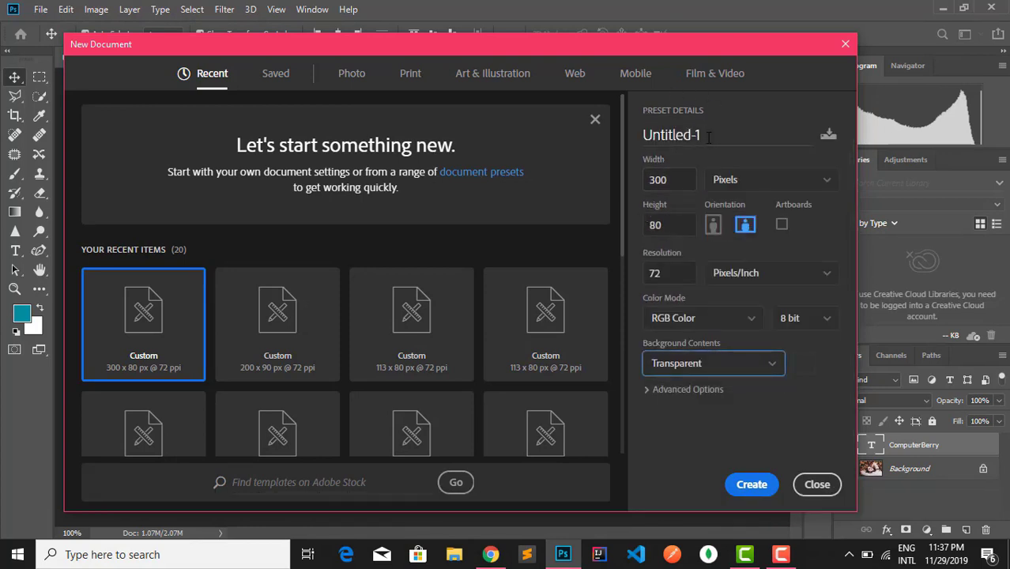
{"action": "left_click_drag", "start_coordinate": [708, 137], "coordinate": [640, 144]}
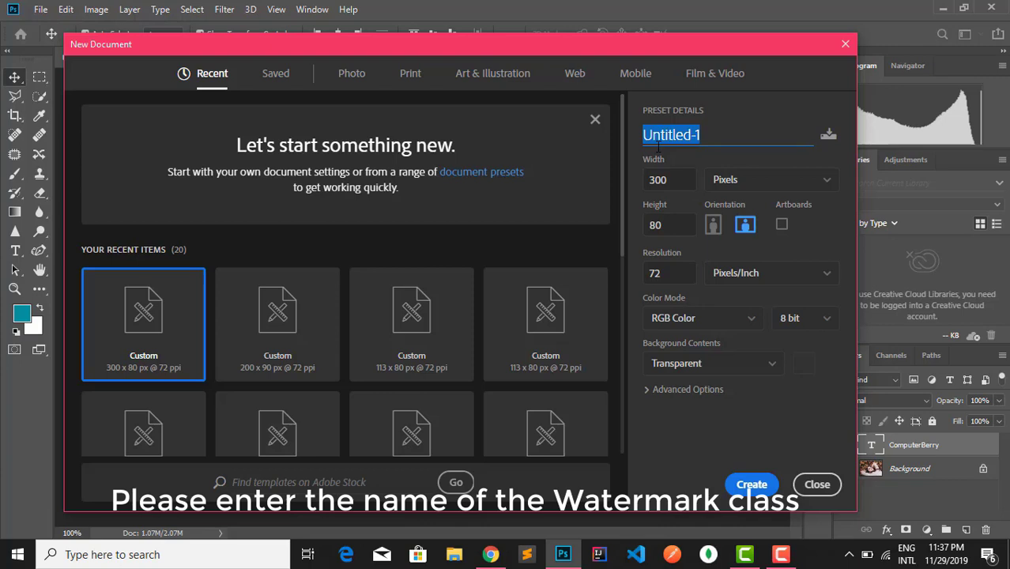
{"action": "type", "text": "W"}
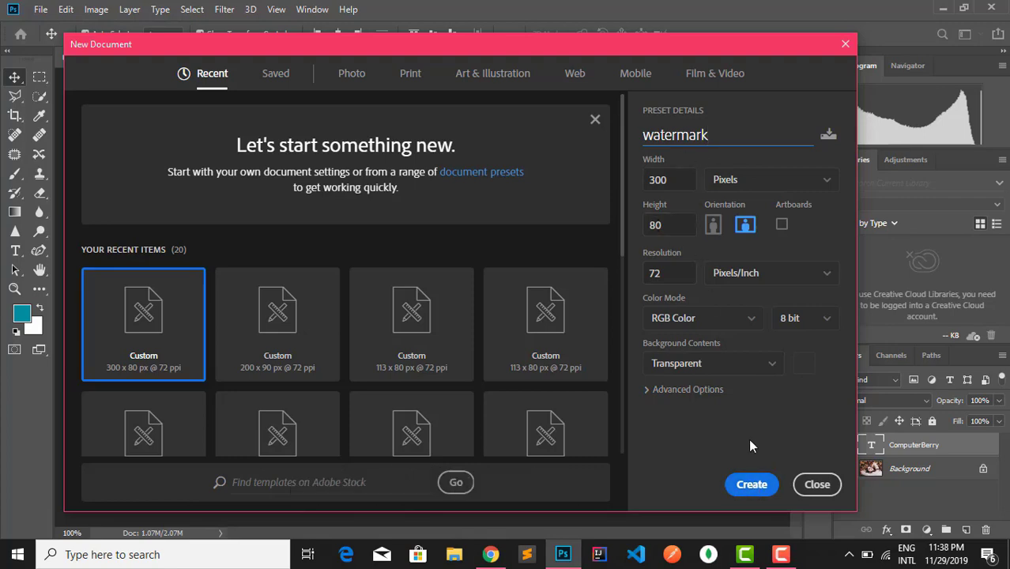
{"action": "left_click", "coordinate": [743, 486]}
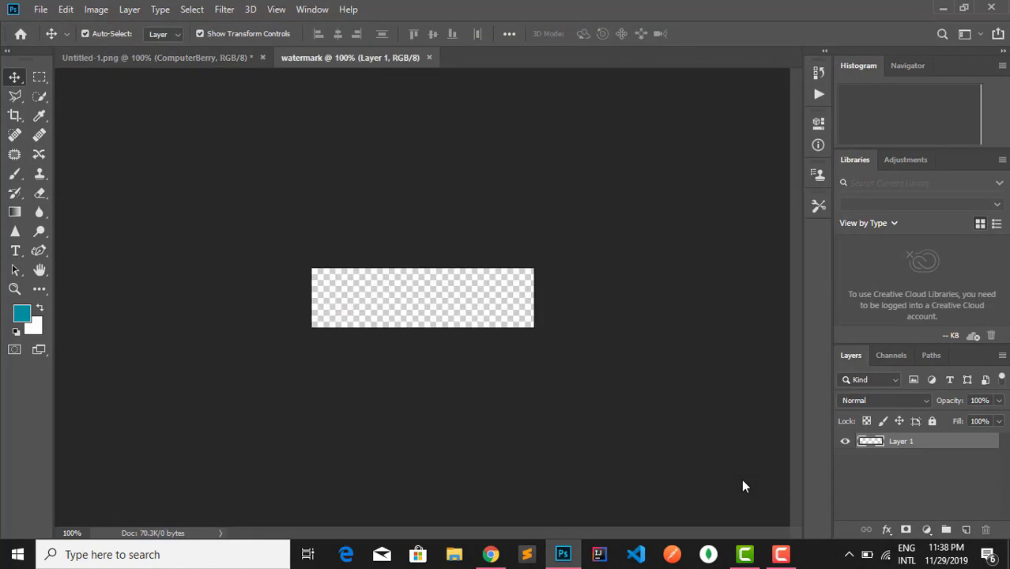
Zoom to 200% and fill a thin left-edge strip with black at 1% opacity
{"action": "left_click", "coordinate": [15, 290]}
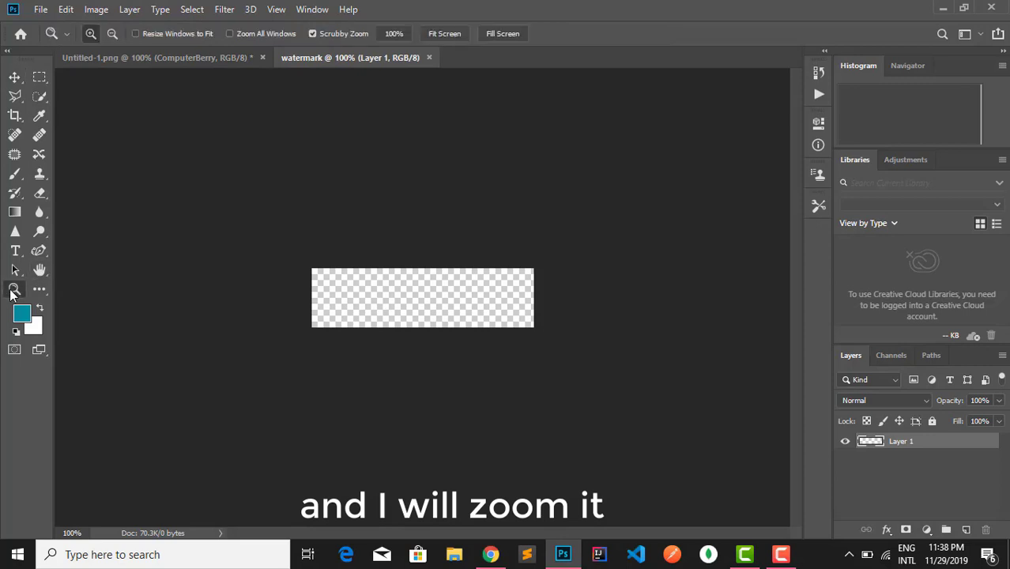
{"action": "left_click", "coordinate": [383, 317]}
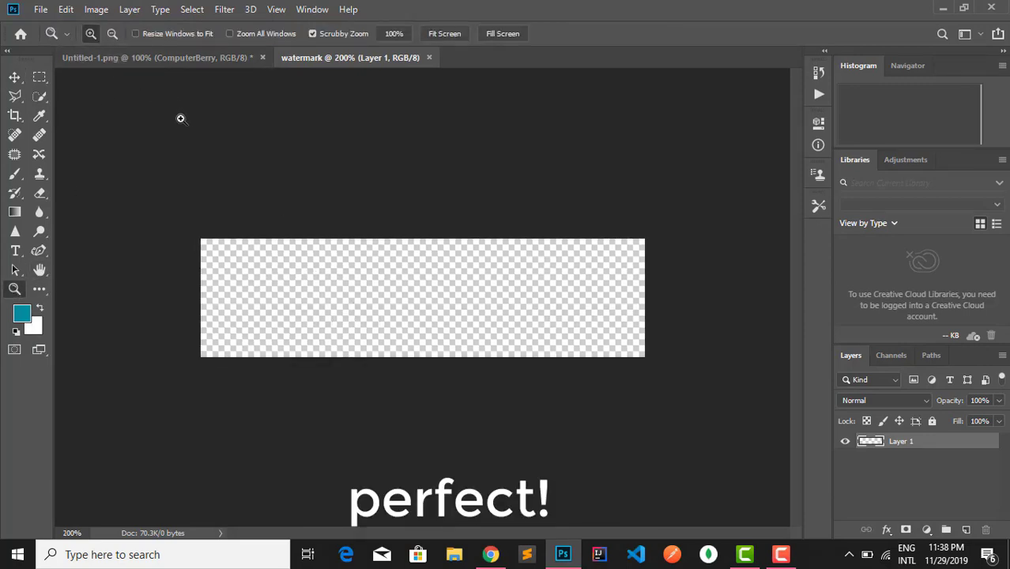
{"action": "left_click", "coordinate": [40, 87]}
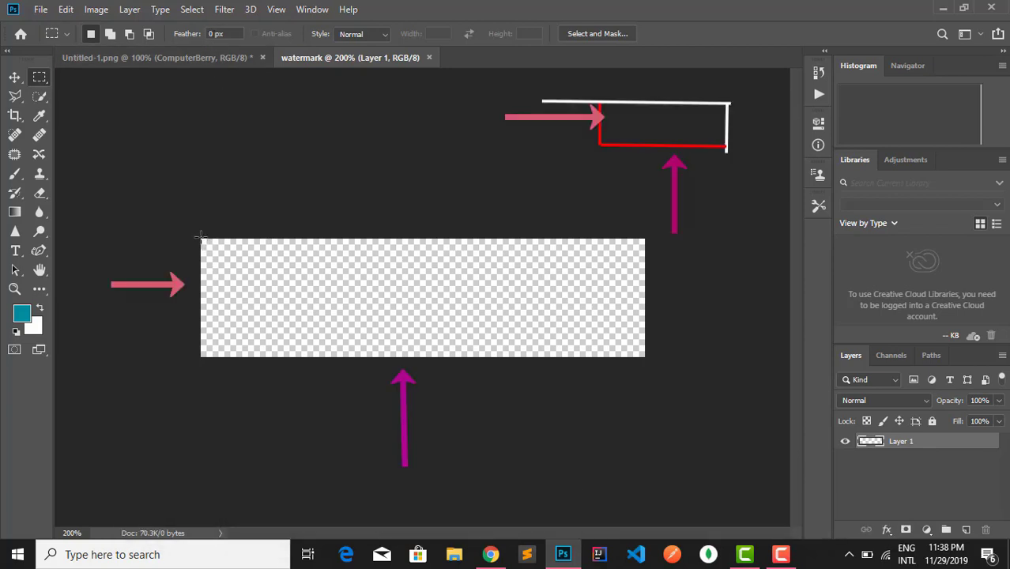
{"action": "left_click_drag", "start_coordinate": [201, 236], "coordinate": [201, 357]}
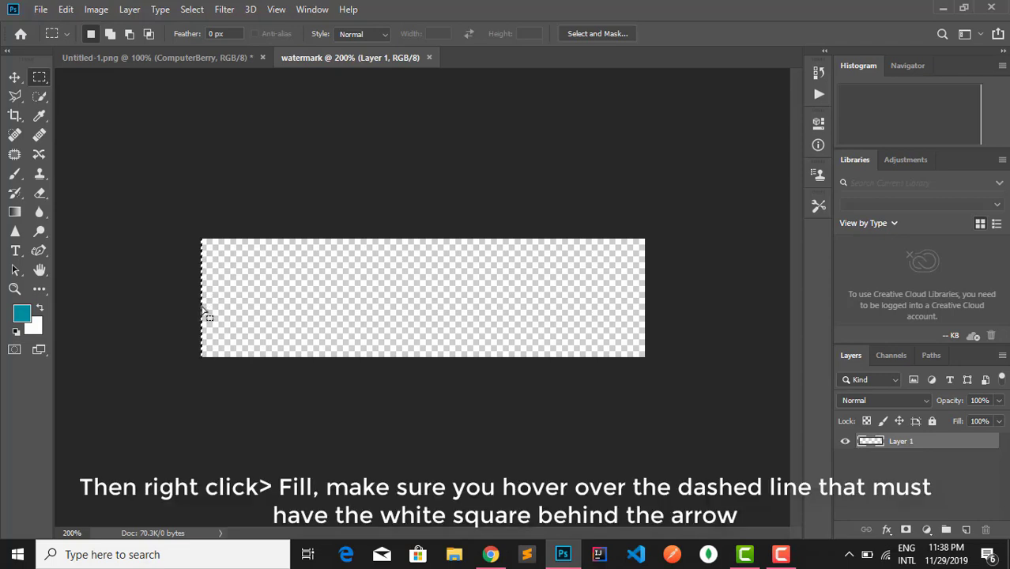
{"action": "right_click", "coordinate": [204, 310]}
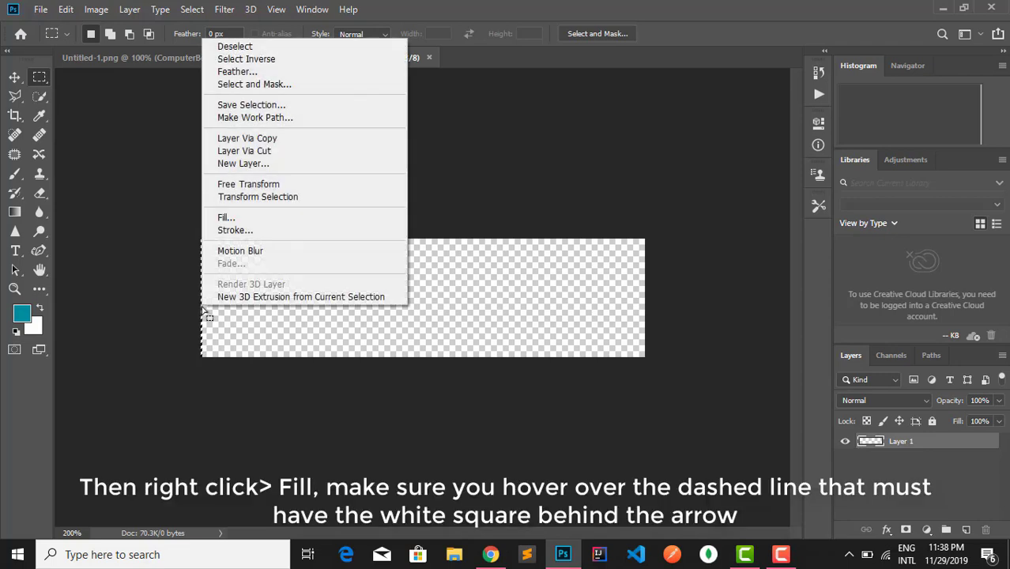
{"action": "left_click", "coordinate": [226, 218]}
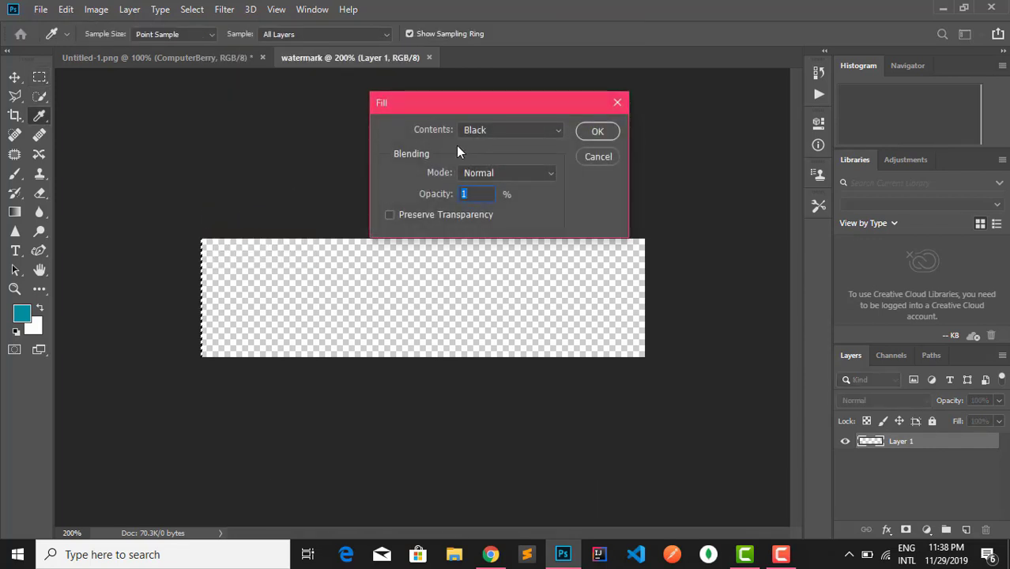
{"action": "left_click", "coordinate": [595, 131]}
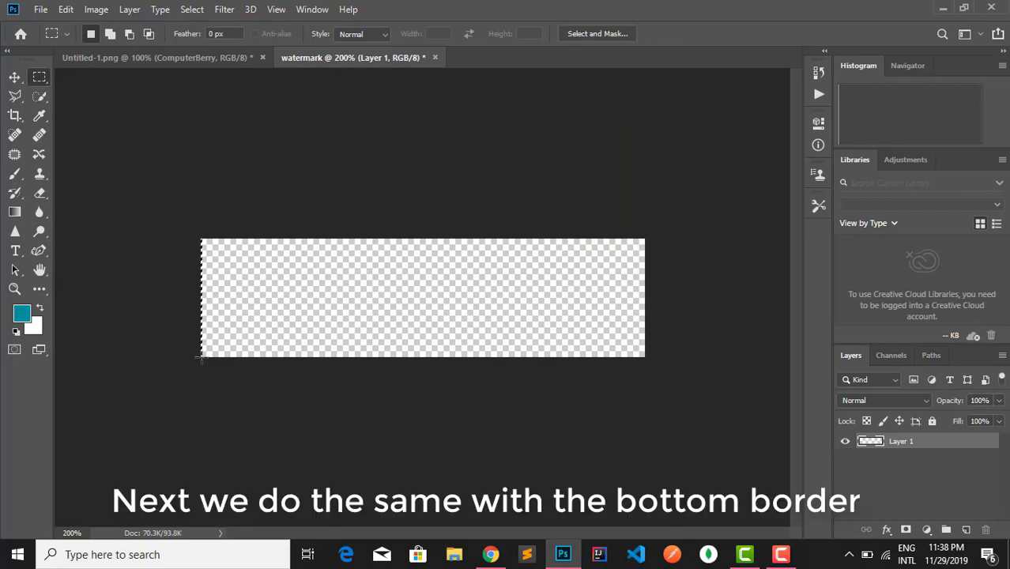
Fill a thin bottom-edge strip with black at 1% opacity
{"action": "left_click_drag", "start_coordinate": [200, 356], "coordinate": [644, 356]}
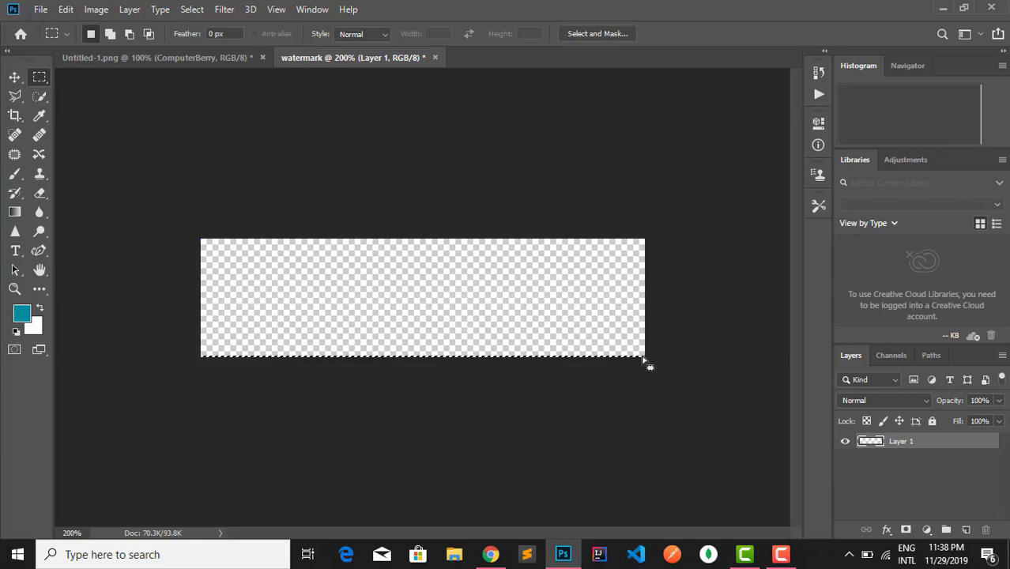
{"action": "right_click", "coordinate": [644, 358]}
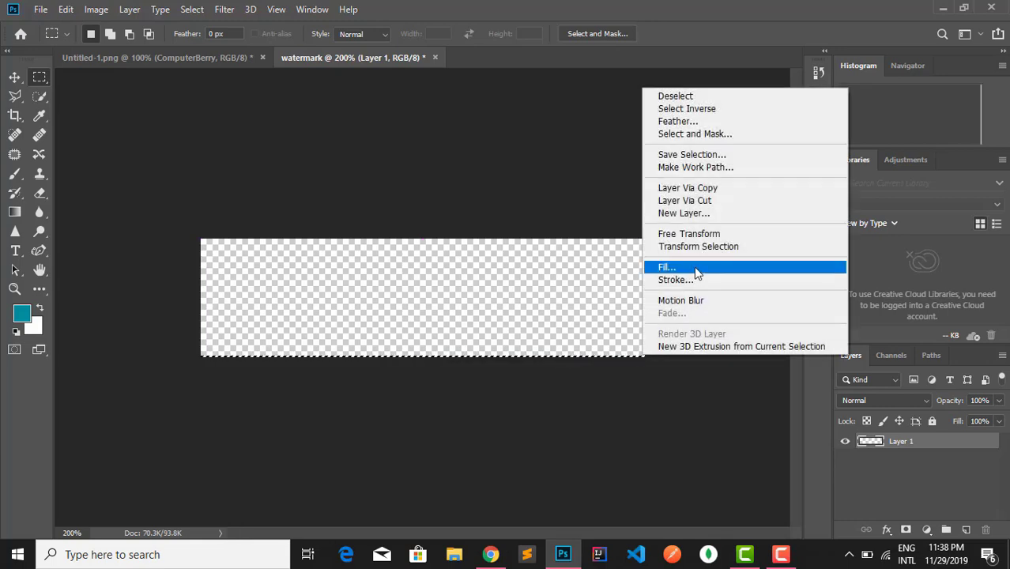
{"action": "left_click", "coordinate": [682, 266]}
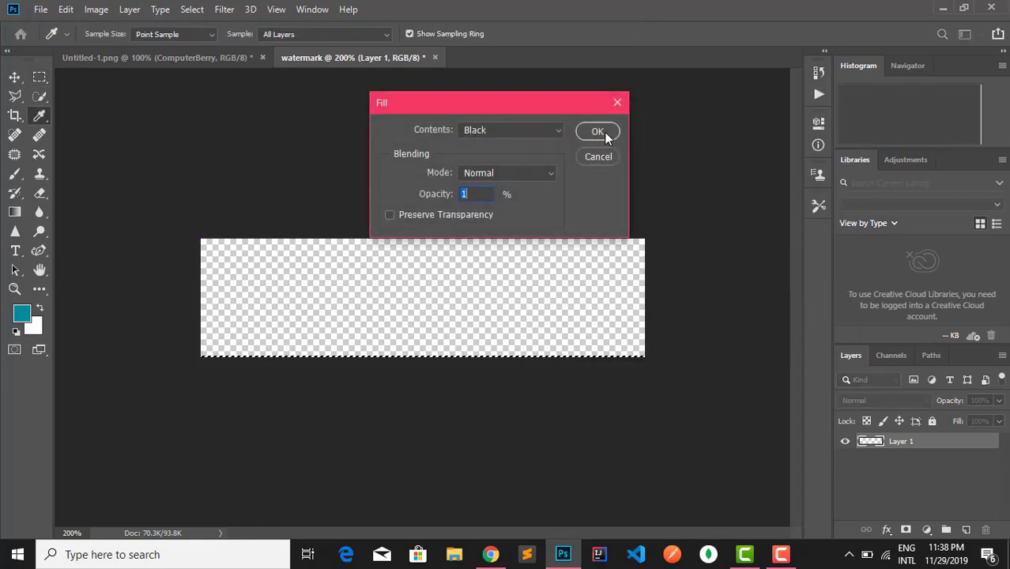
{"action": "left_click", "coordinate": [593, 128]}
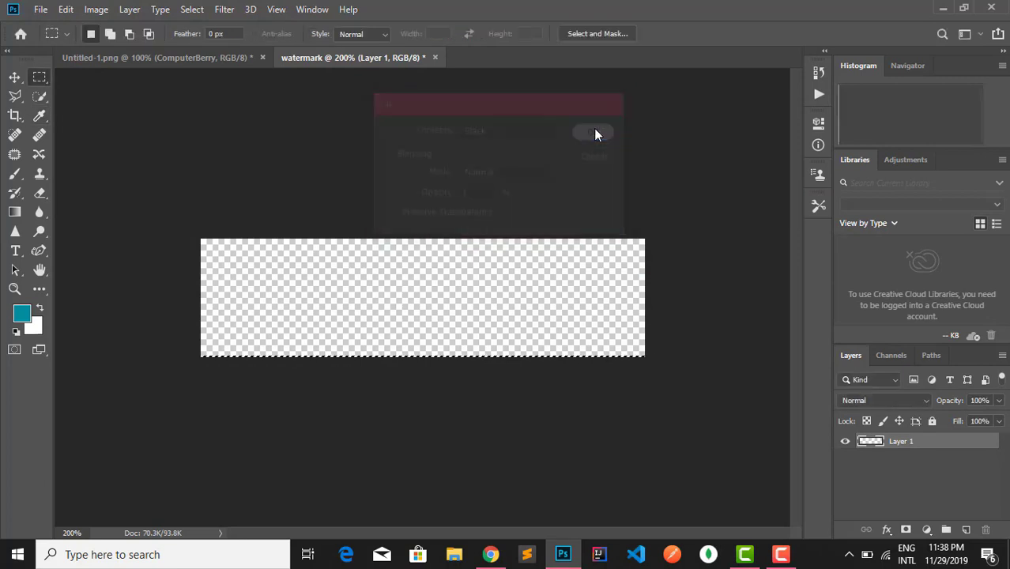
Type 'ComputerBerry' on the canvas, nudge it down-left from the borders, and commit
{"action": "left_click", "coordinate": [14, 251]}
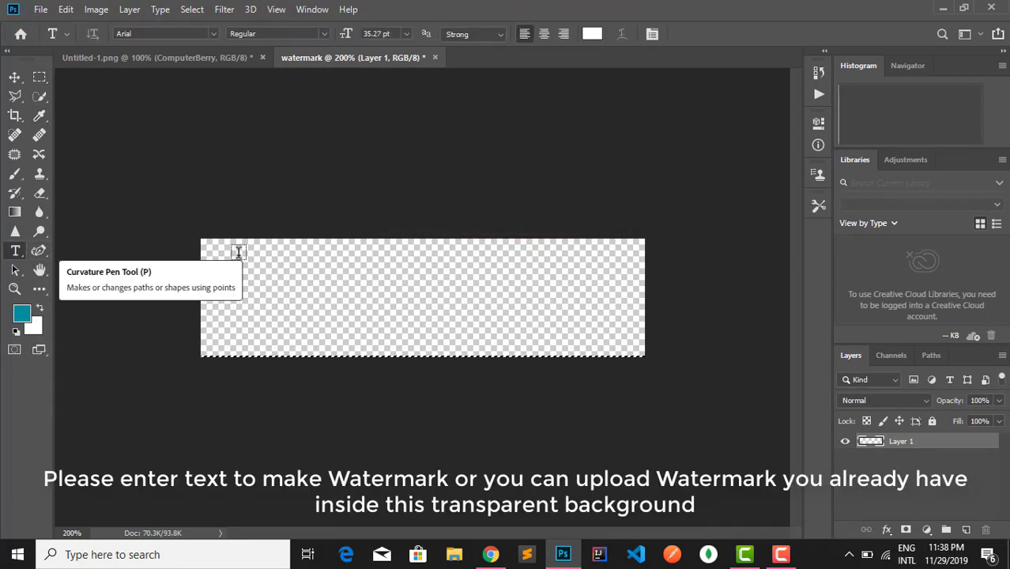
{"action": "left_click", "coordinate": [245, 300]}
{"action": "type", "text": "C"}
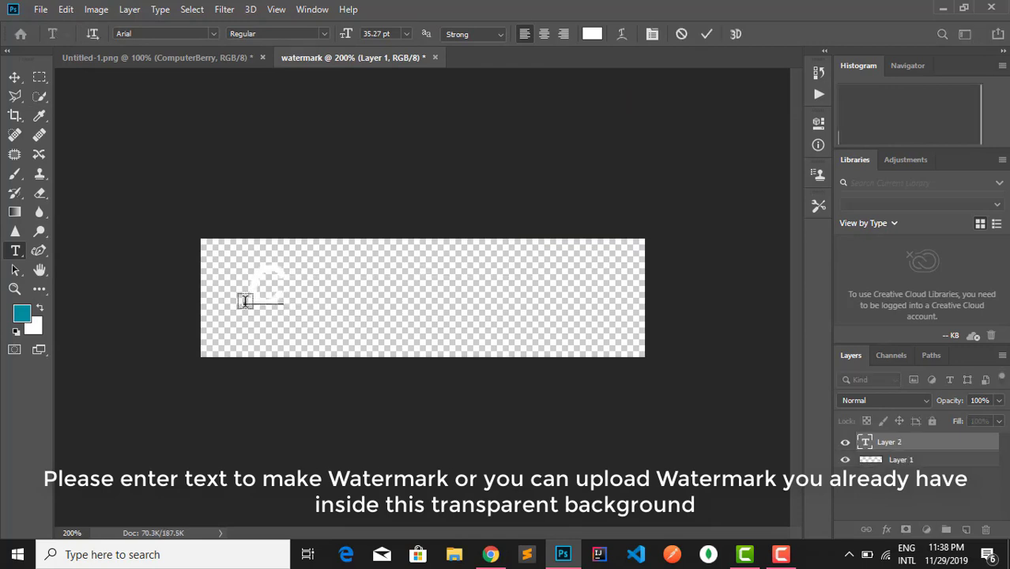
{"action": "type", "text": "ompu"}
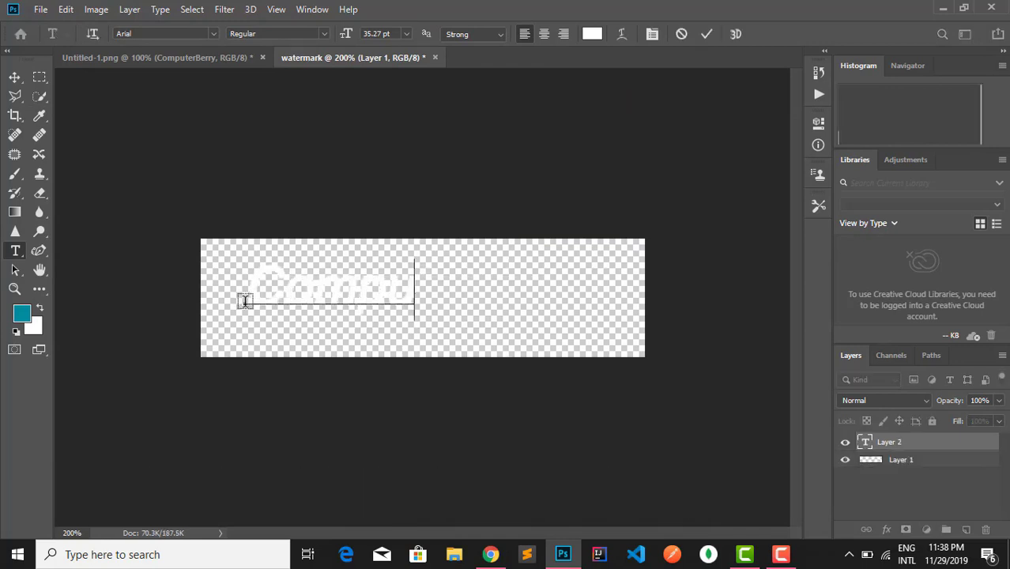
{"action": "type", "text": "ter"}
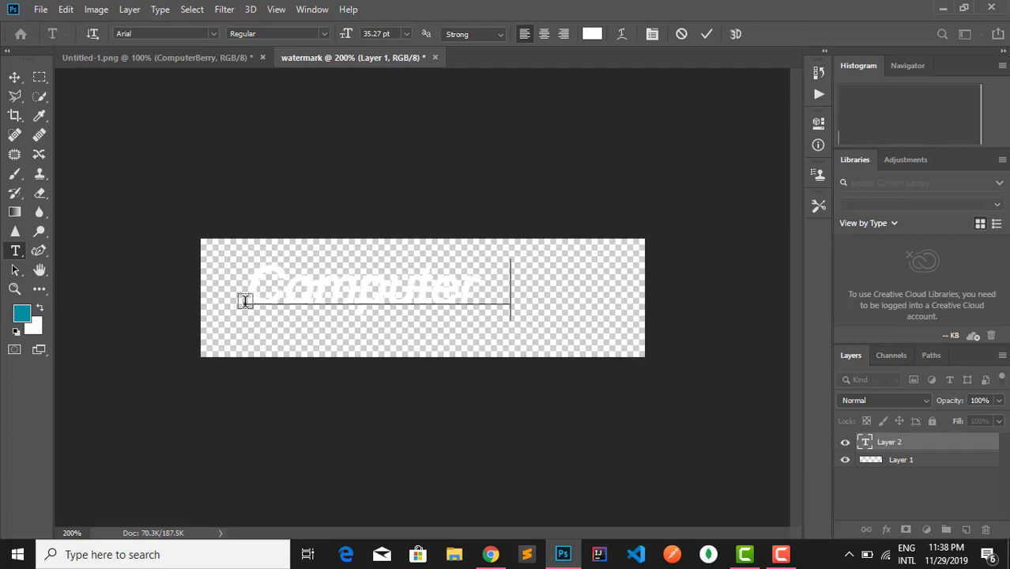
{"action": "type", "text": "Berry"}
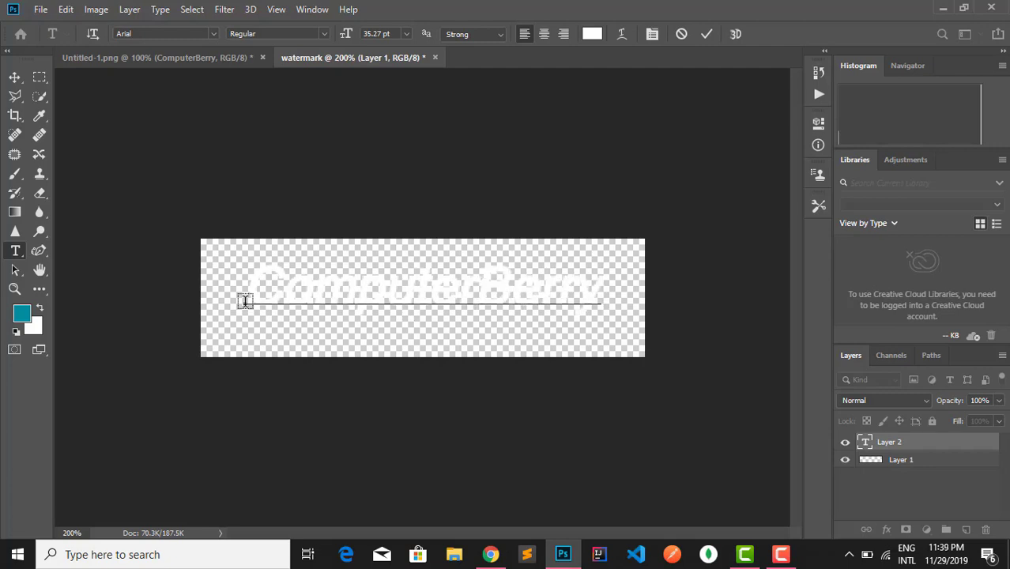
{"action": "left_click_drag", "start_coordinate": [428, 334], "coordinate": [419, 352]}
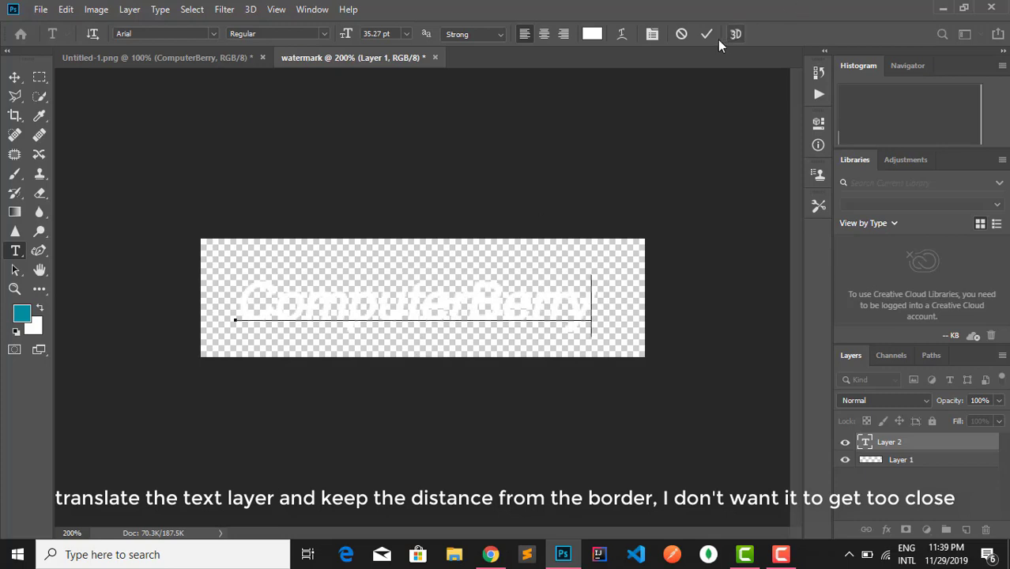
{"action": "left_click", "coordinate": [707, 35]}
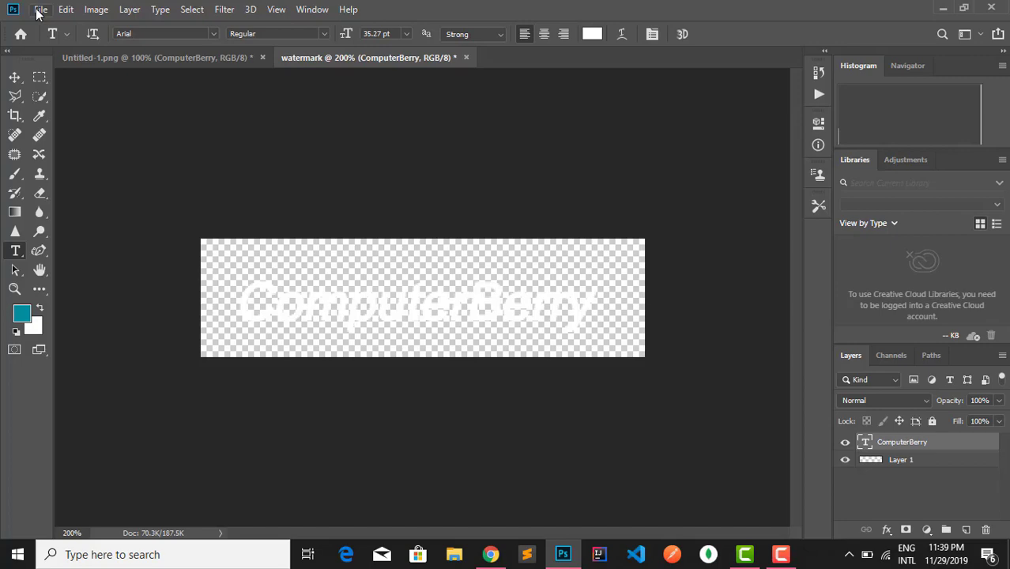
{"action": "left_click", "coordinate": [40, 11]}
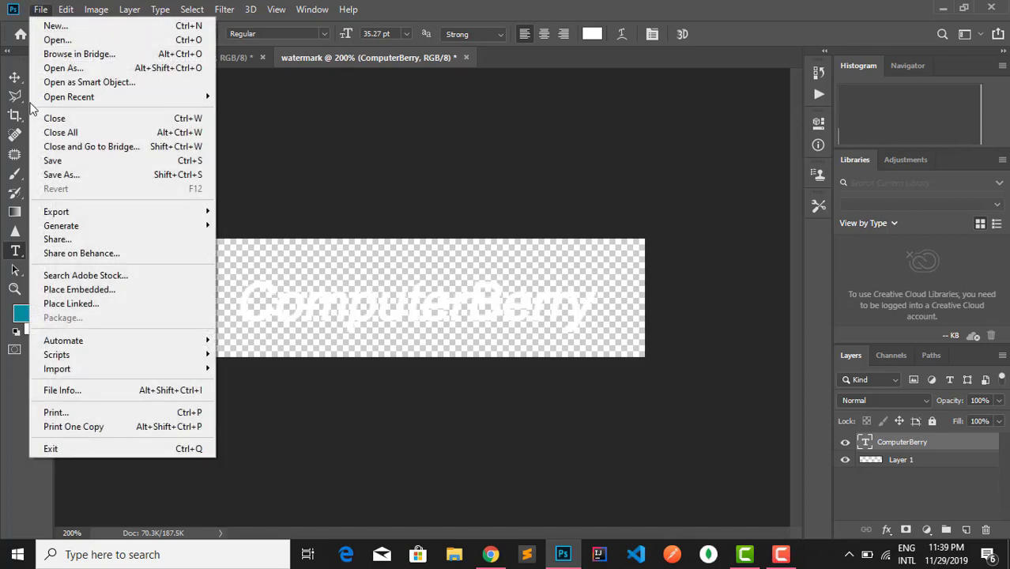
Save the watermark as watermark.psd on the Desktop, then return to Untitled-1.png
{"action": "left_click", "coordinate": [67, 175]}
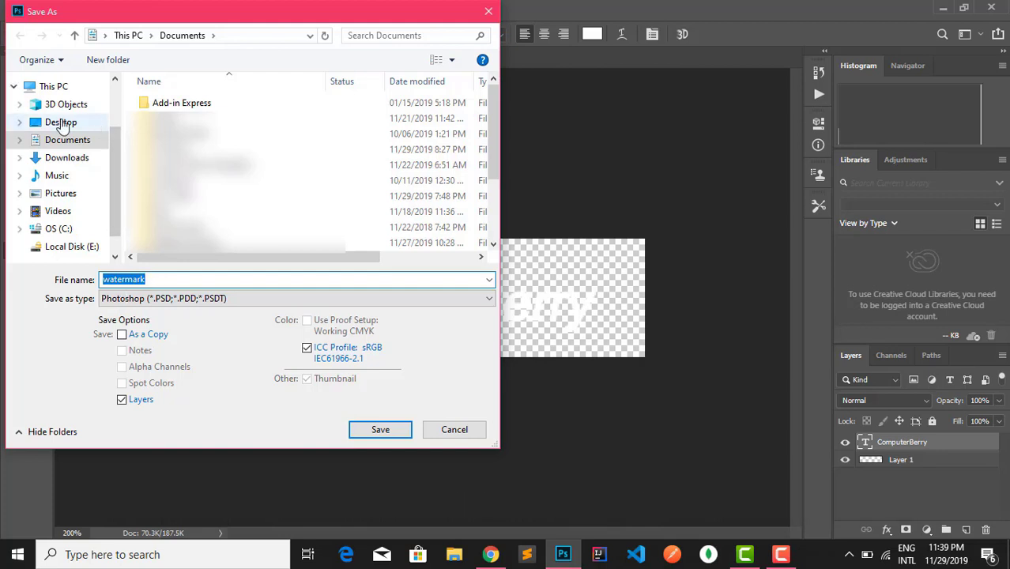
{"action": "left_click", "coordinate": [62, 124]}
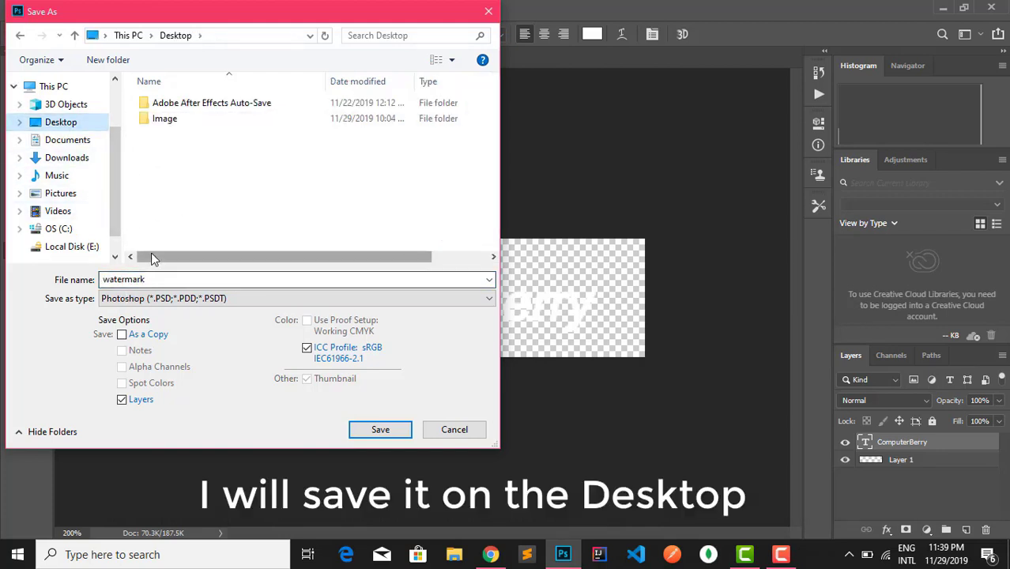
{"action": "left_click", "coordinate": [380, 431]}
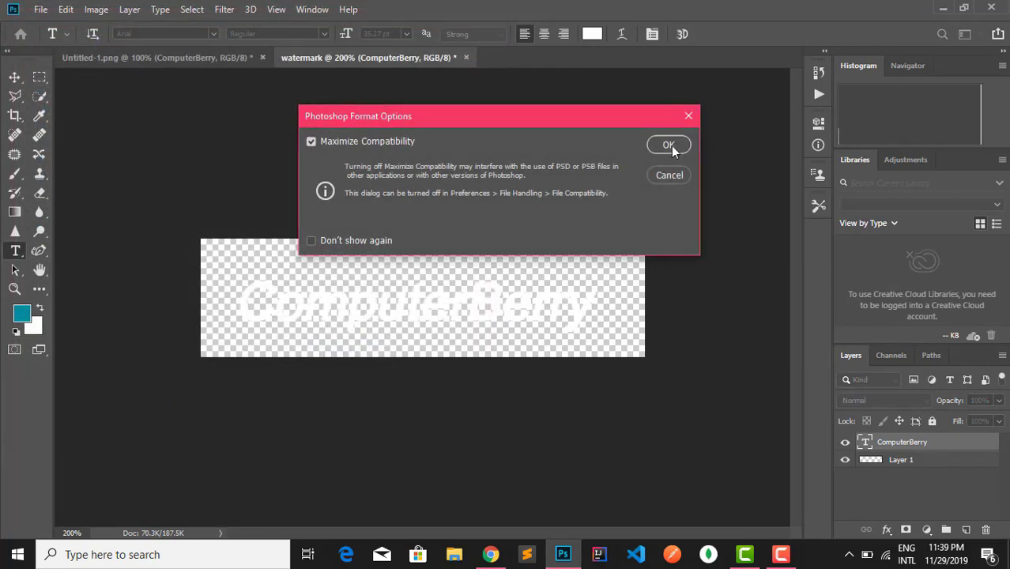
{"action": "left_click", "coordinate": [668, 145]}
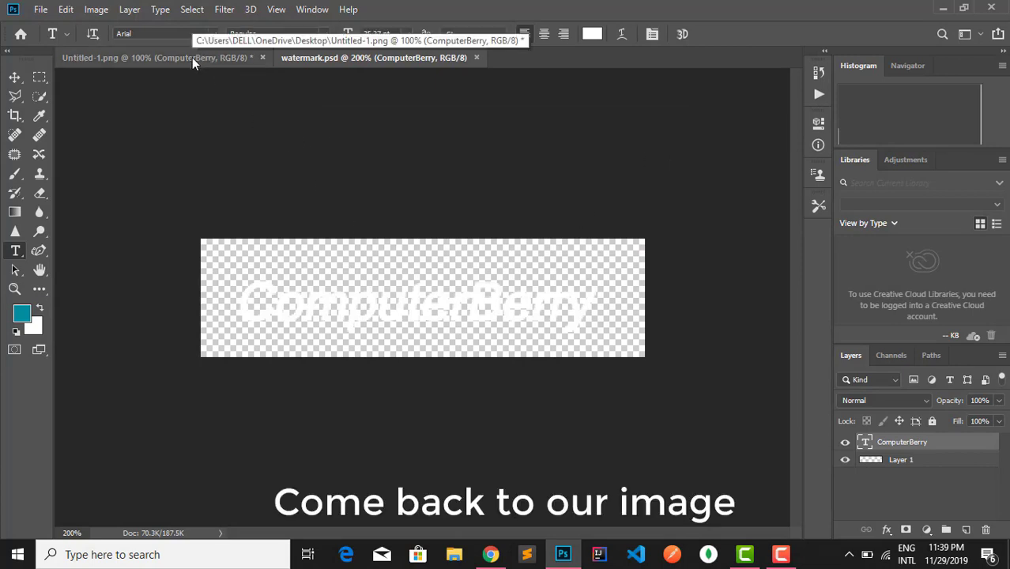
{"action": "left_click", "coordinate": [192, 57]}
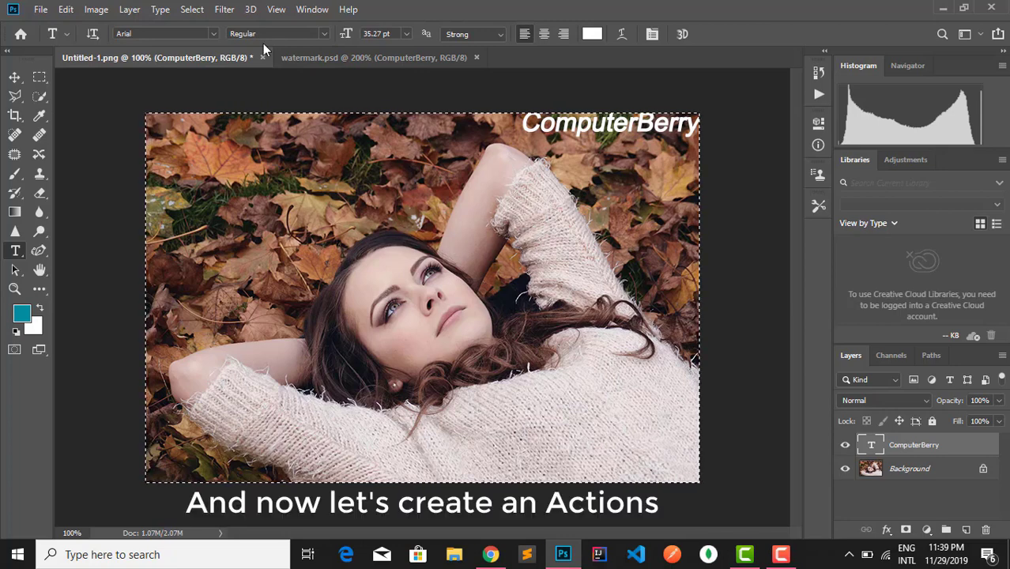
Create an action named Watermark1 in Default Actions and begin recording it
{"action": "left_click", "coordinate": [818, 95]}
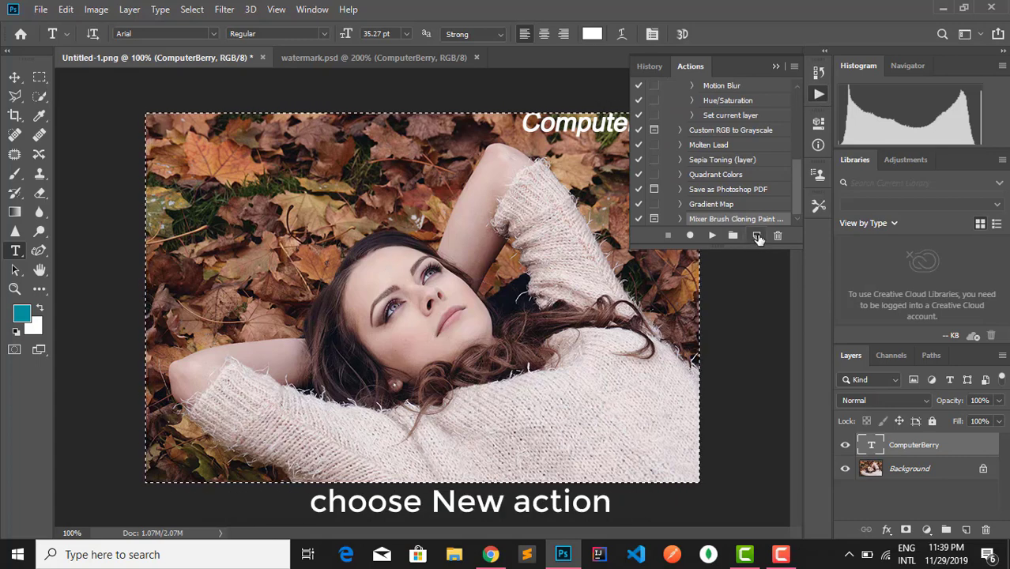
{"action": "left_click", "coordinate": [757, 236]}
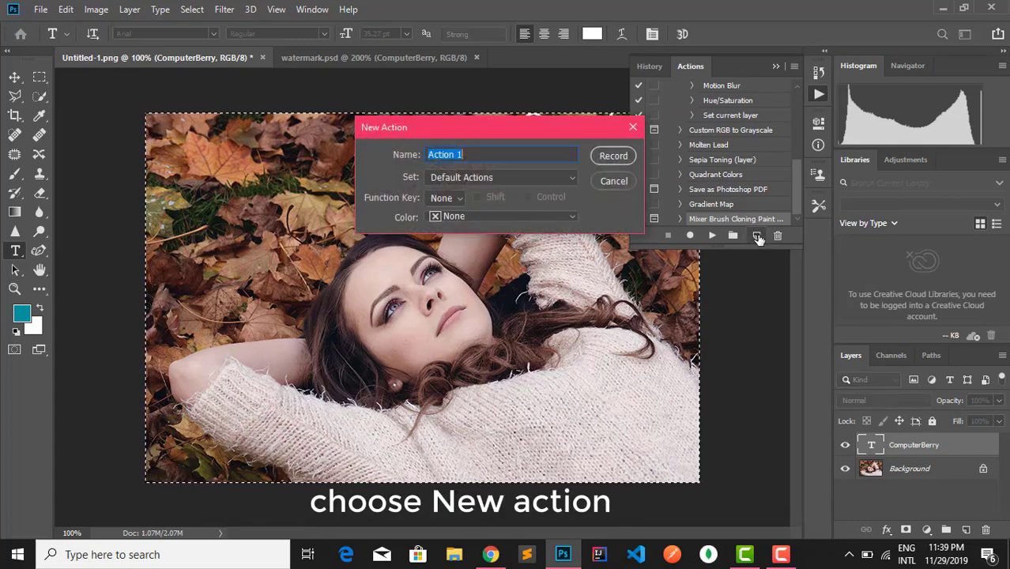
{"action": "type", "text": "Water"}
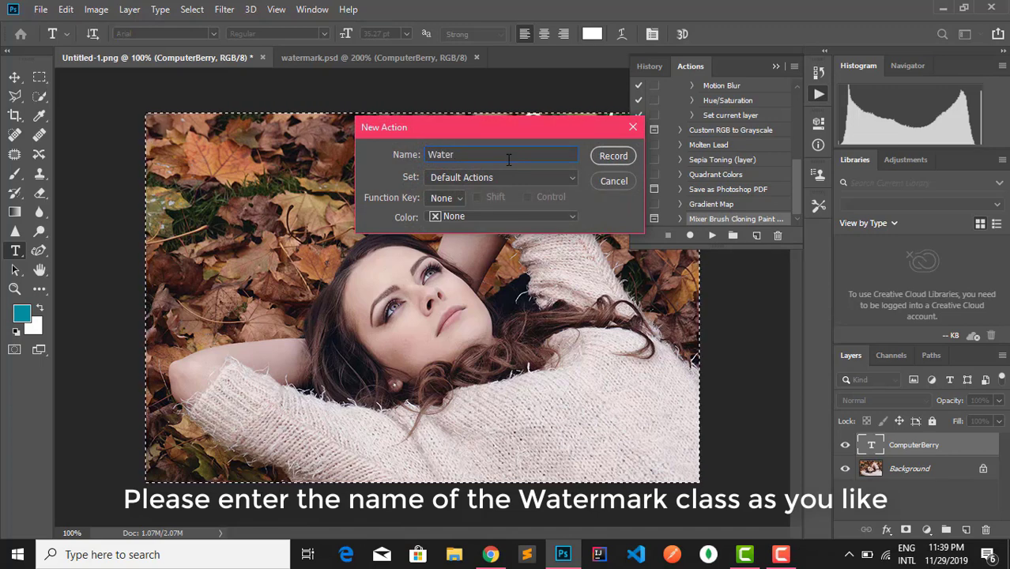
{"action": "type", "text": "mark"}
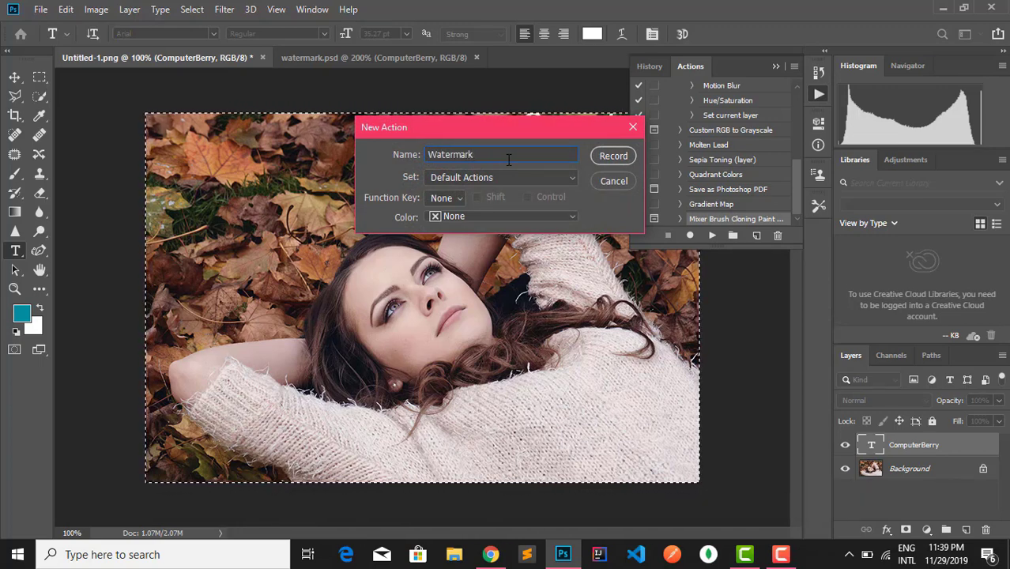
{"action": "type", "text": "1"}
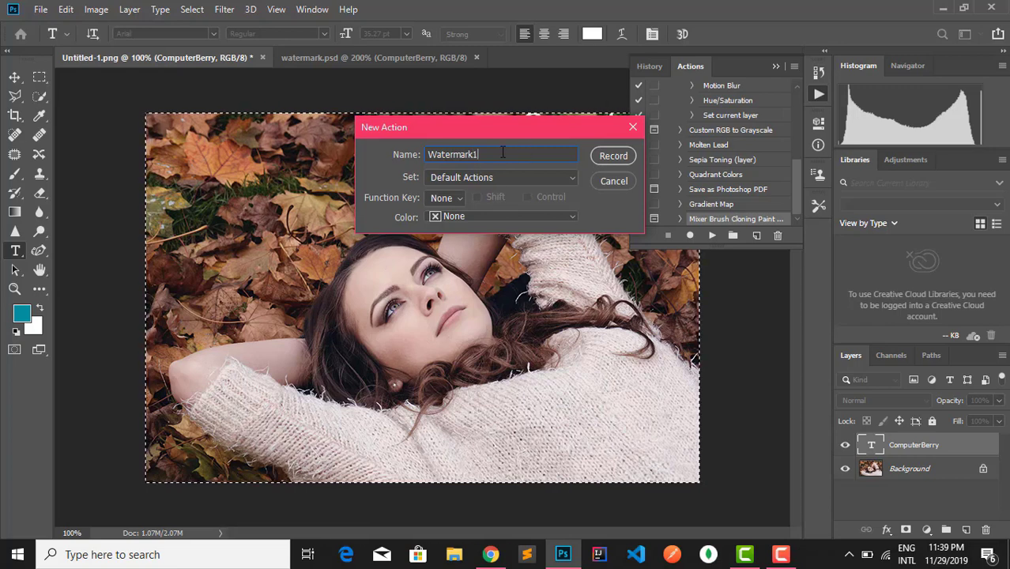
{"action": "left_click", "coordinate": [608, 156]}
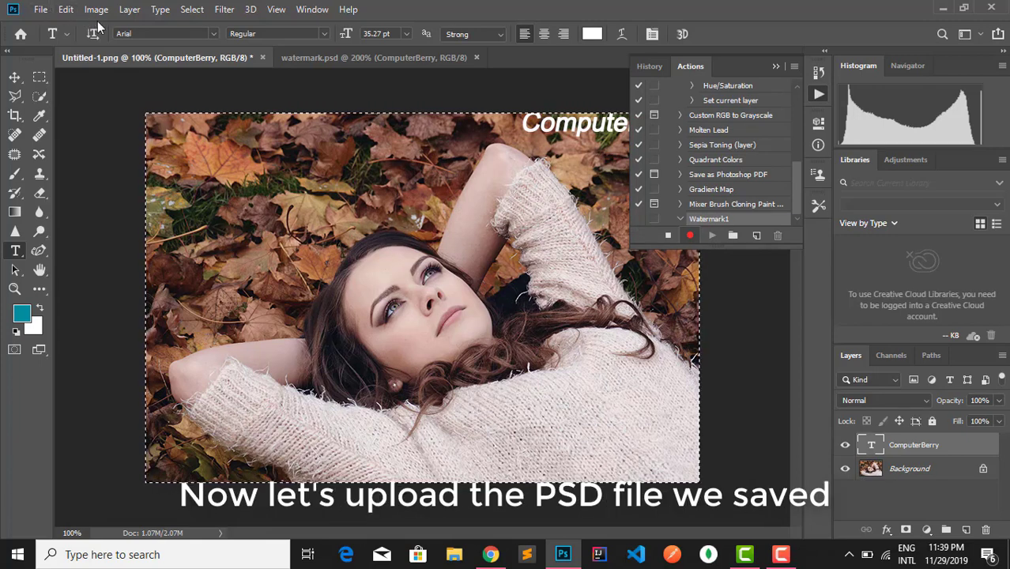
{"action": "left_click", "coordinate": [40, 10]}
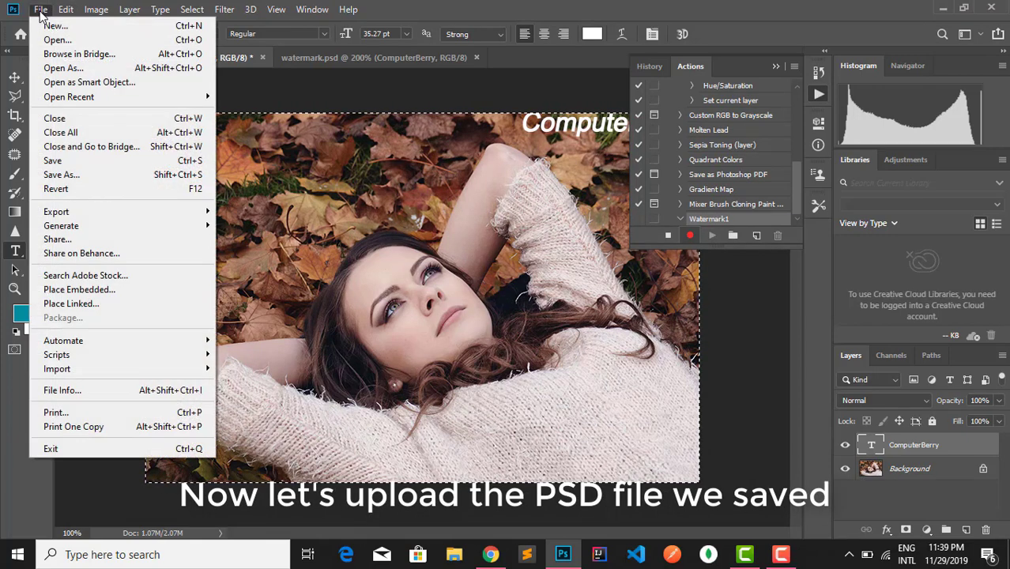
Place watermark.psd from the Desktop as a linked layer on the photo and commit it
{"action": "left_click", "coordinate": [88, 305]}
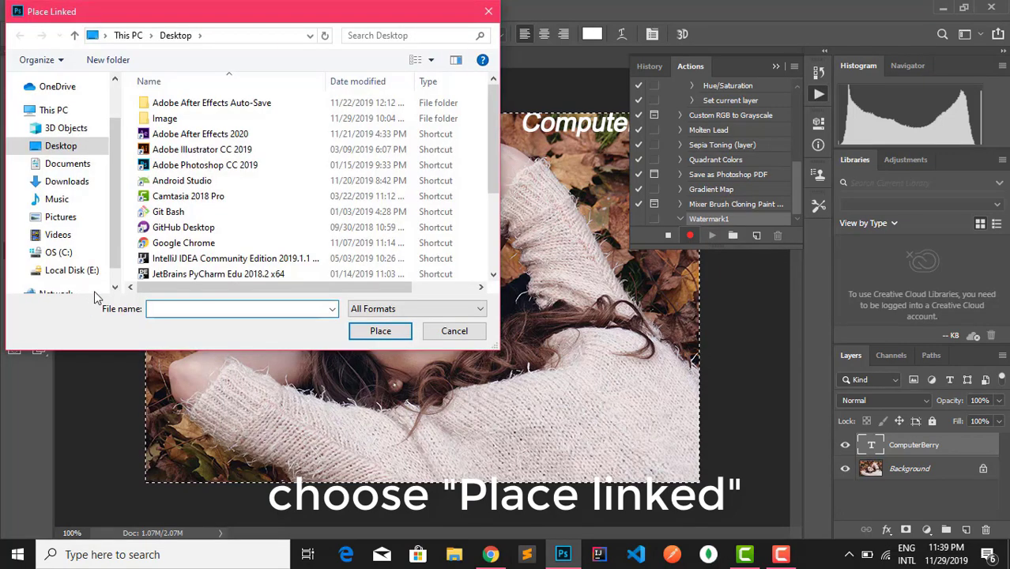
{"action": "scroll", "coordinate": [182, 238], "scroll_direction": "down", "scroll_amount": 3}
{"action": "left_click", "coordinate": [178, 272]}
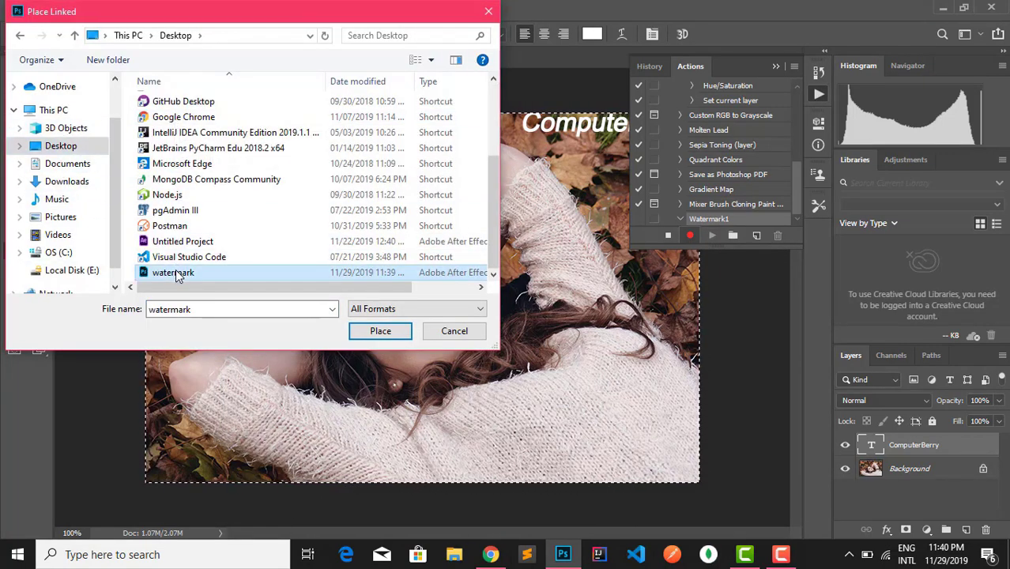
{"action": "left_click", "coordinate": [377, 330]}
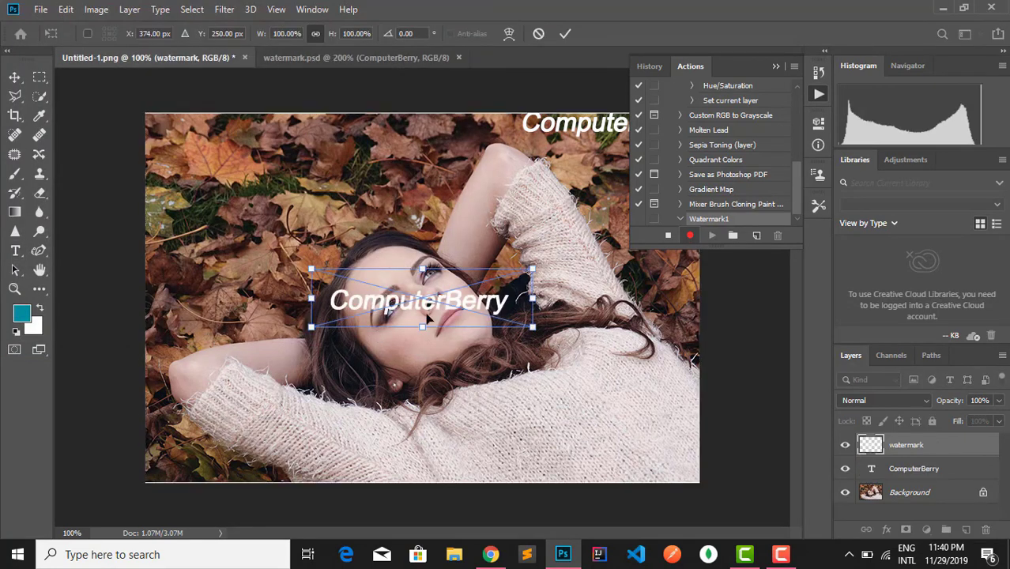
{"action": "key", "text": "Return"}
{"action": "left_click", "coordinate": [108, 104]}
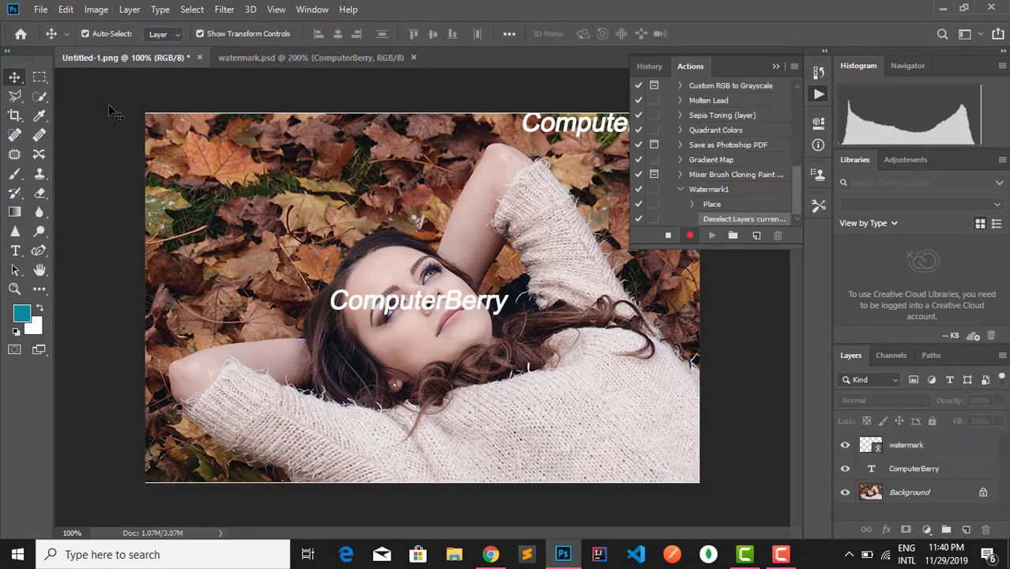
Dismiss the no-layers-selected error, deselect, and drag the watermark slightly up from centre
{"action": "left_click", "coordinate": [192, 9]}
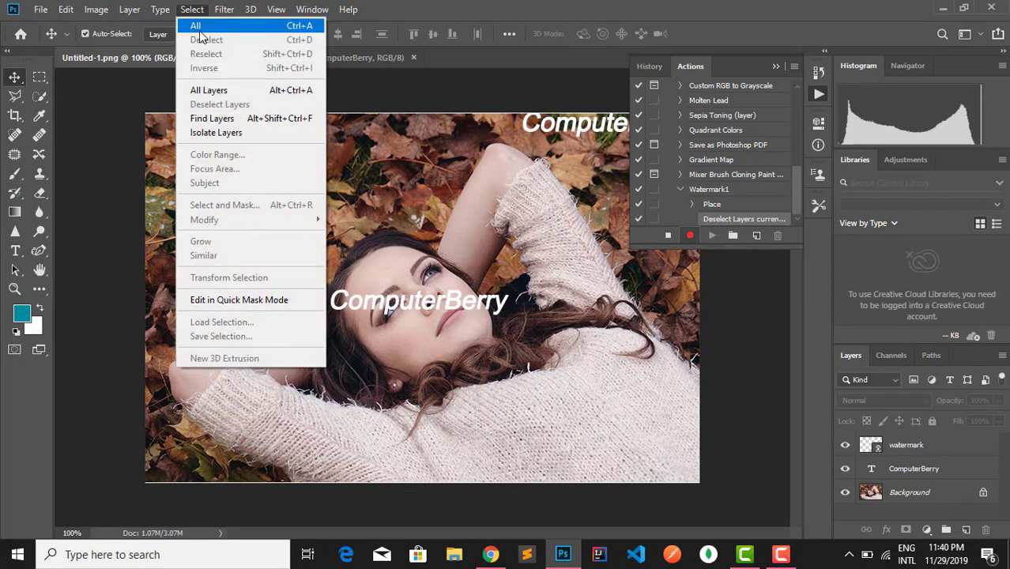
{"action": "left_click", "coordinate": [268, 30]}
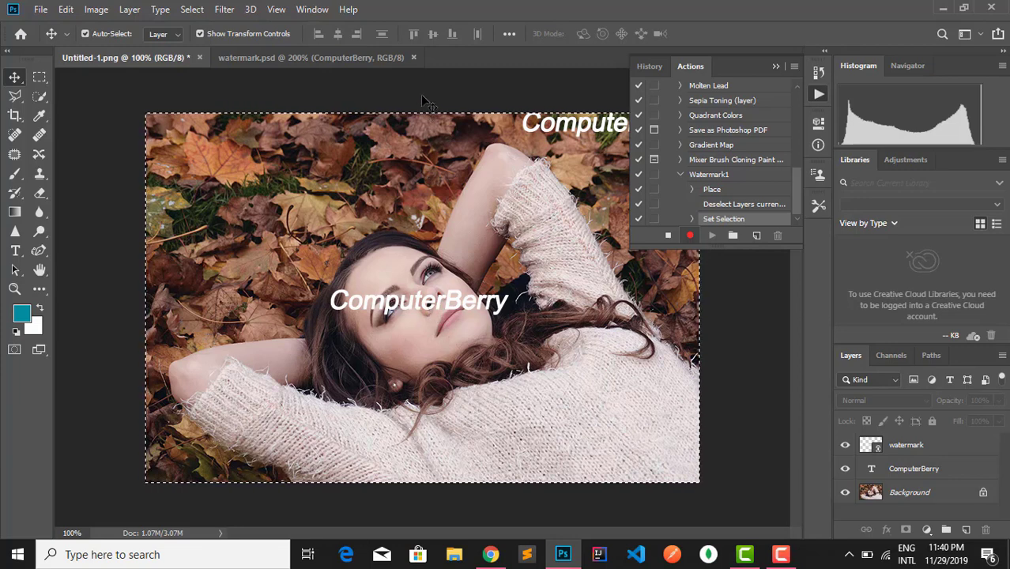
{"action": "left_click", "coordinate": [409, 299]}
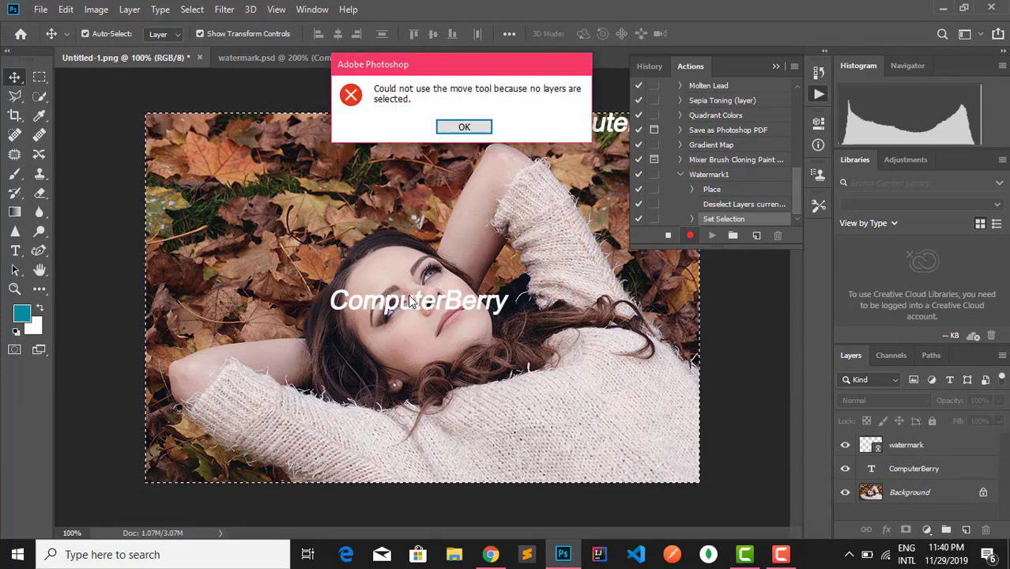
{"action": "left_click", "coordinate": [463, 126]}
{"action": "key", "text": "ctrl+d"}
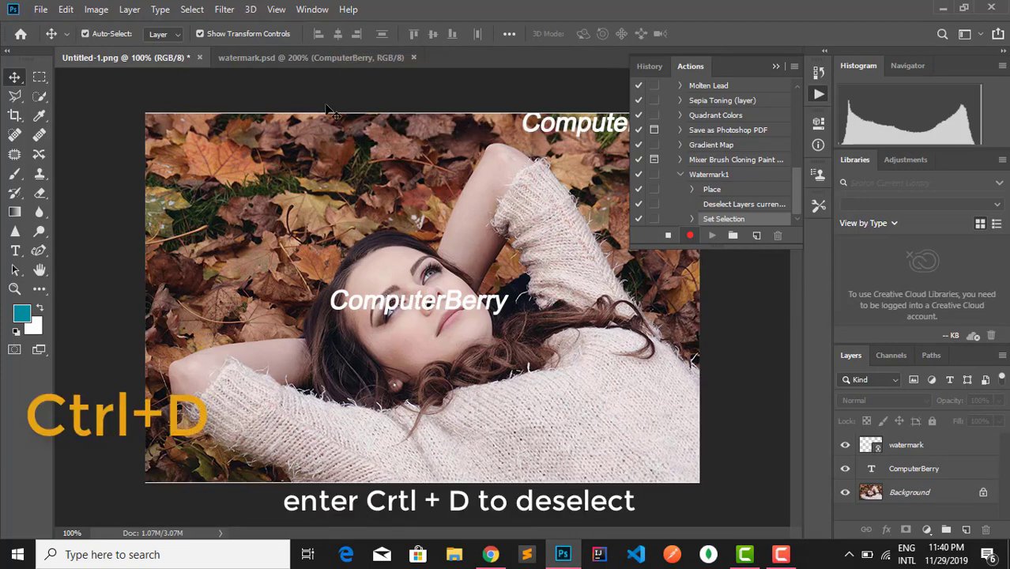
{"action": "left_click_drag", "start_coordinate": [409, 287], "coordinate": [401, 254]}
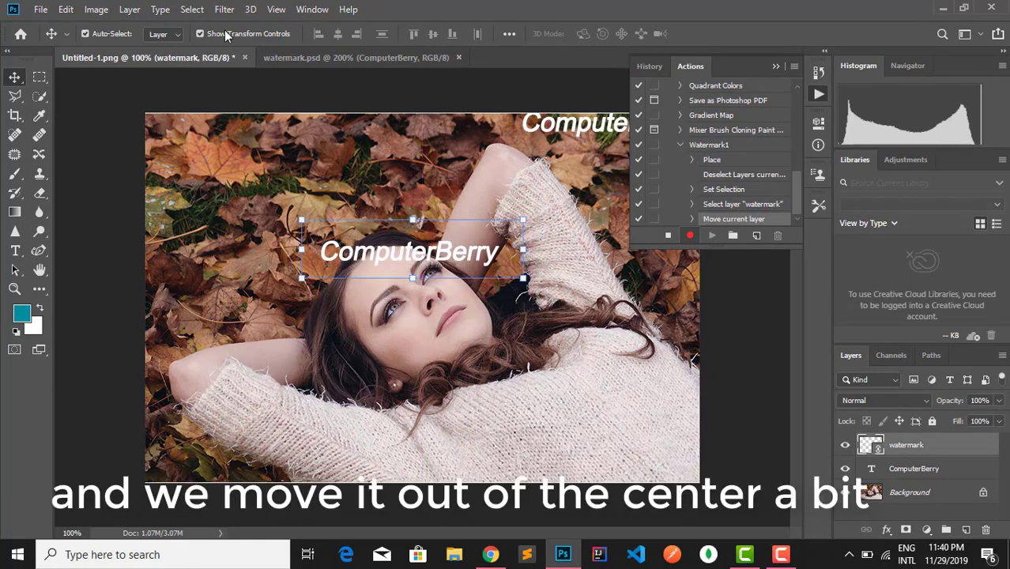
Align the watermark to the photo's bottom, right and top edges
{"action": "key", "text": "ctrl+d"}
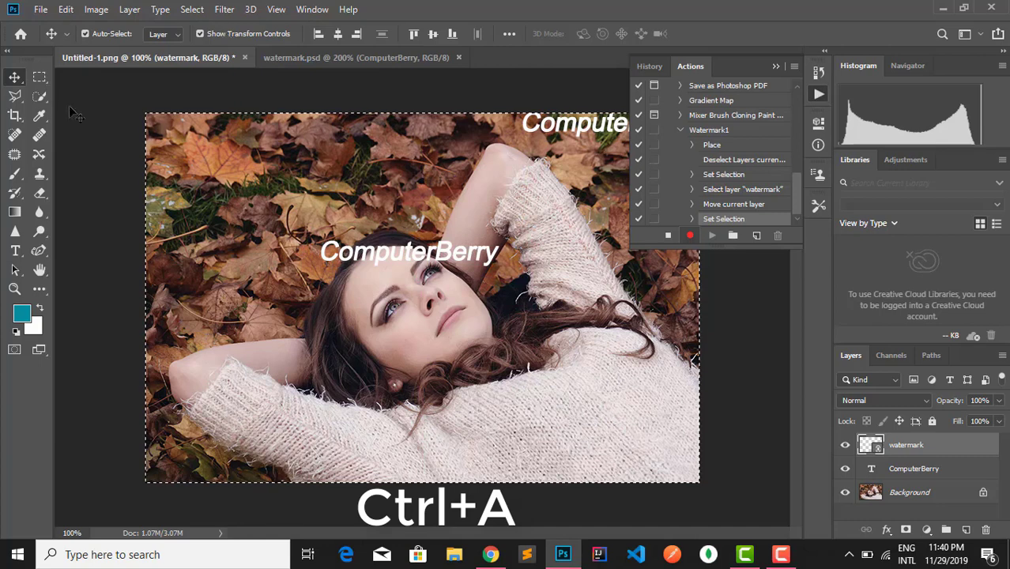
{"action": "left_click", "coordinate": [449, 34]}
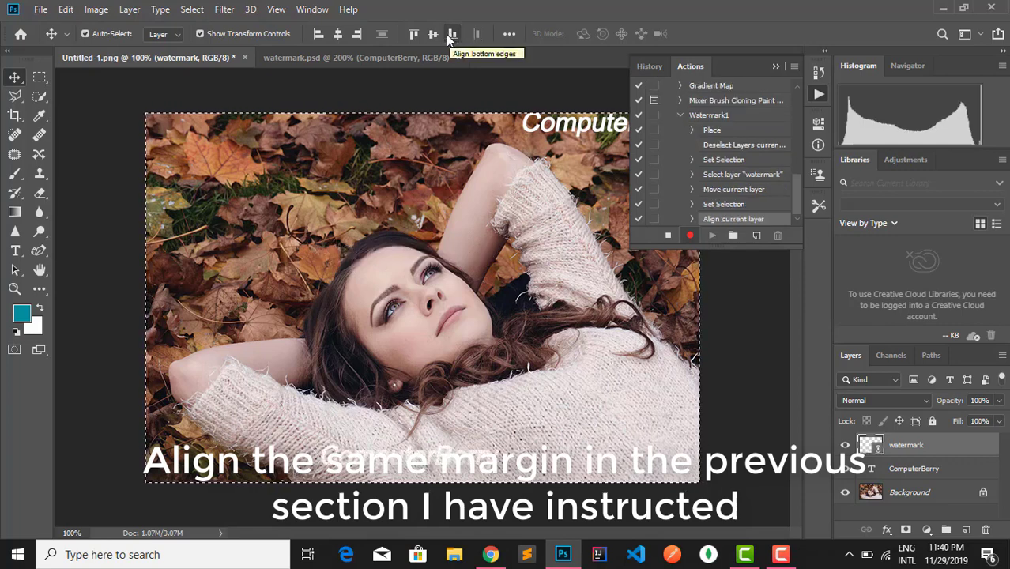
{"action": "left_click", "coordinate": [357, 35]}
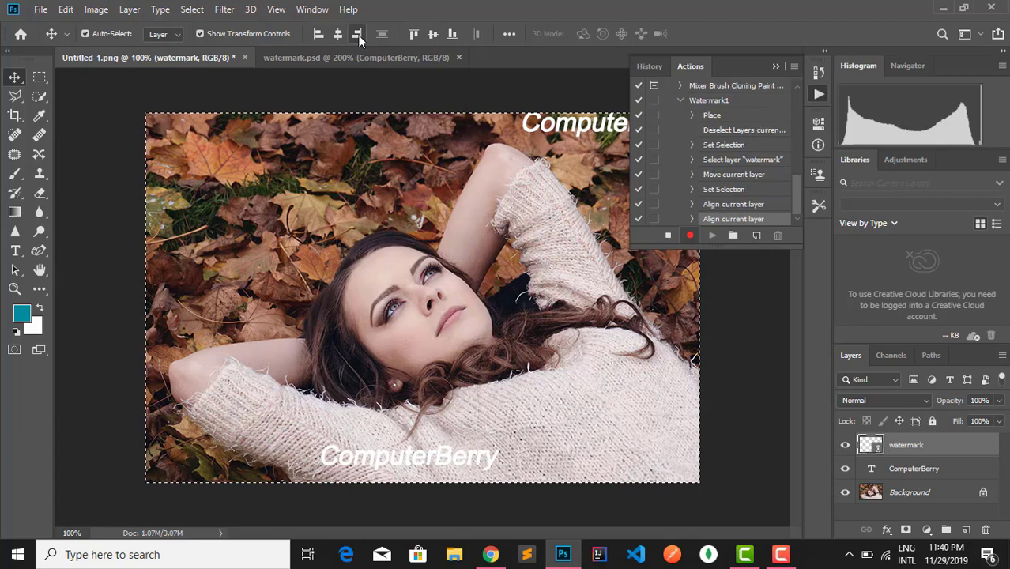
{"action": "left_click", "coordinate": [409, 35]}
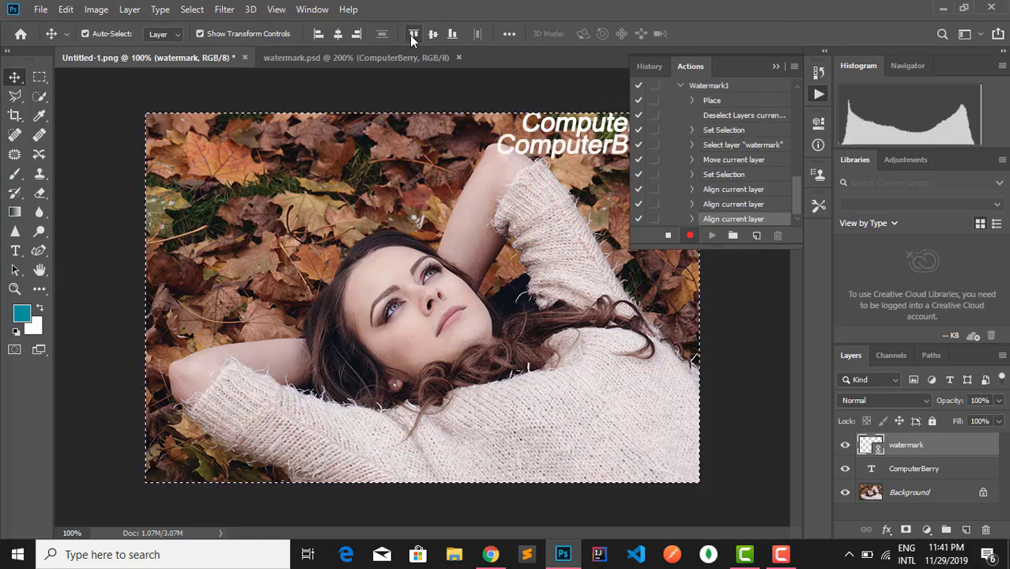
Stop recording the Watermark1 action
{"action": "left_click", "coordinate": [775, 67]}
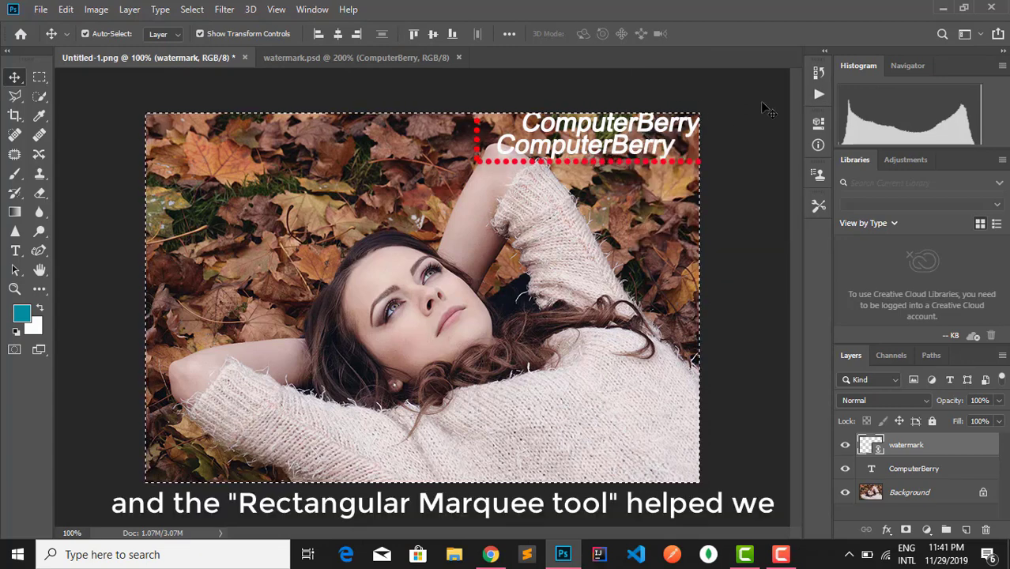
{"action": "left_click", "coordinate": [818, 91]}
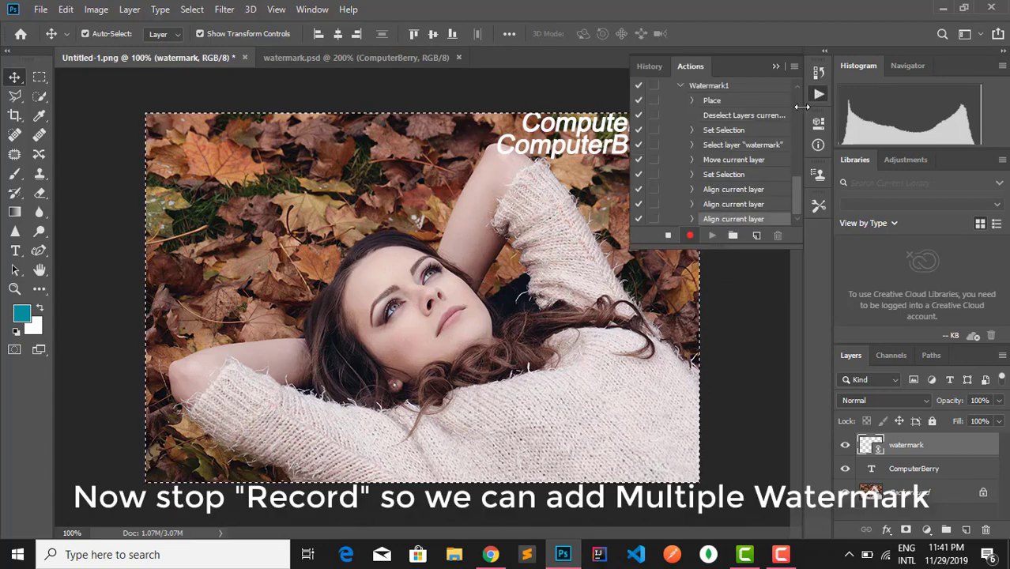
{"action": "left_click", "coordinate": [668, 237]}
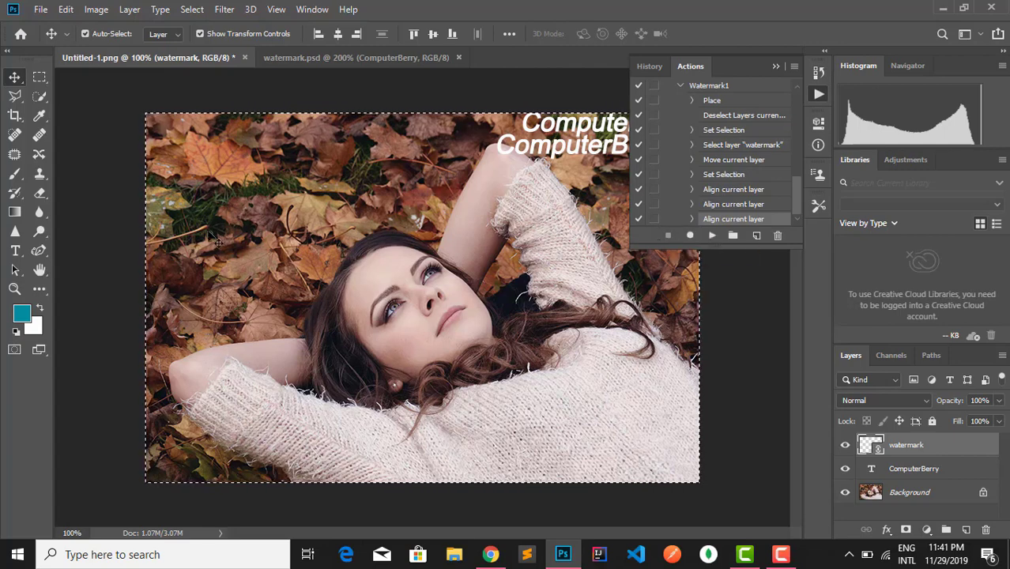
{"action": "left_click", "coordinate": [774, 66]}
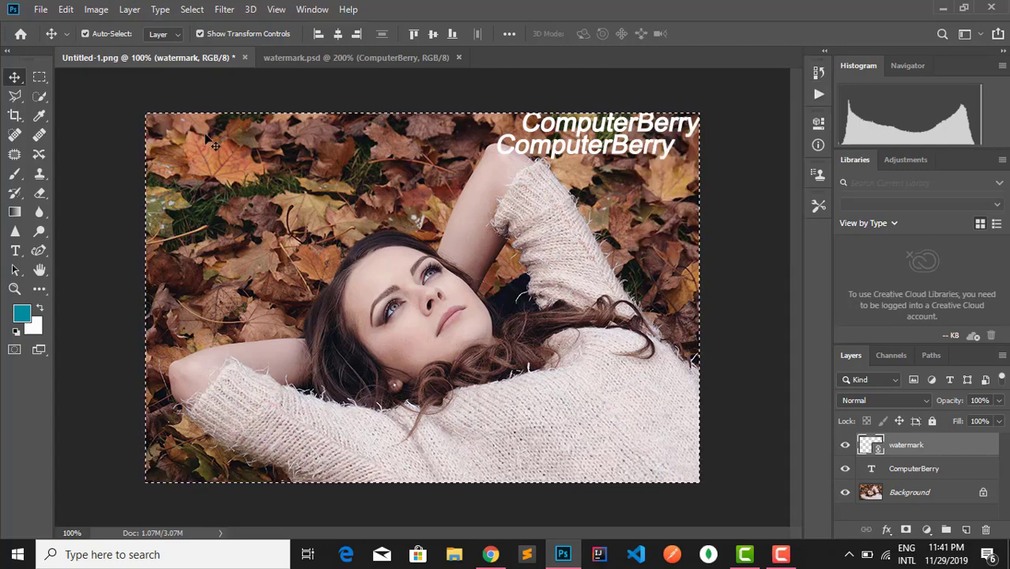
Open the Image Processor and choose the Desktop Image folder as the source
{"action": "left_click", "coordinate": [41, 10]}
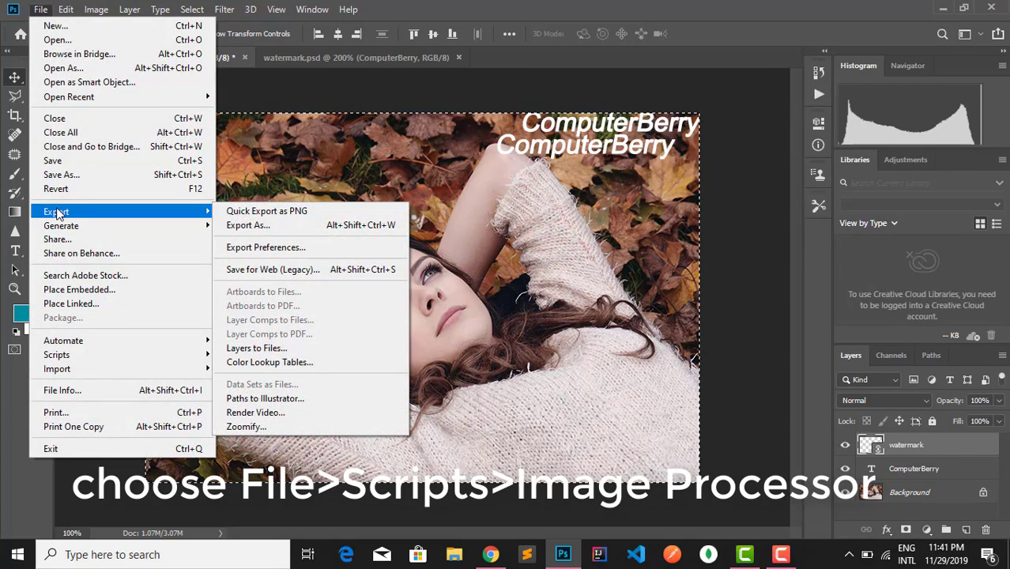
{"action": "mouse_move", "coordinate": [57, 355]}
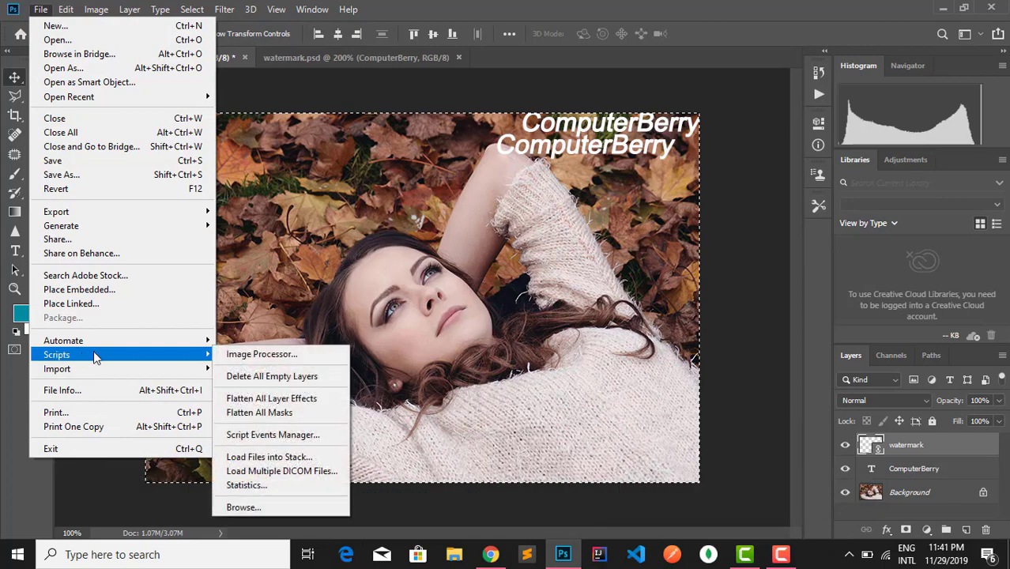
{"action": "left_click", "coordinate": [233, 354]}
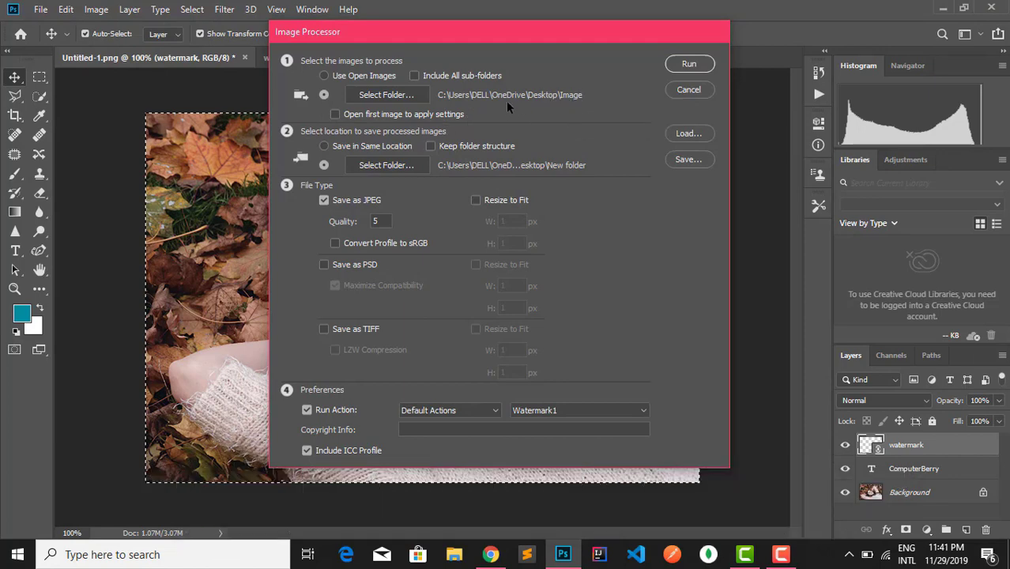
{"action": "left_click", "coordinate": [401, 93]}
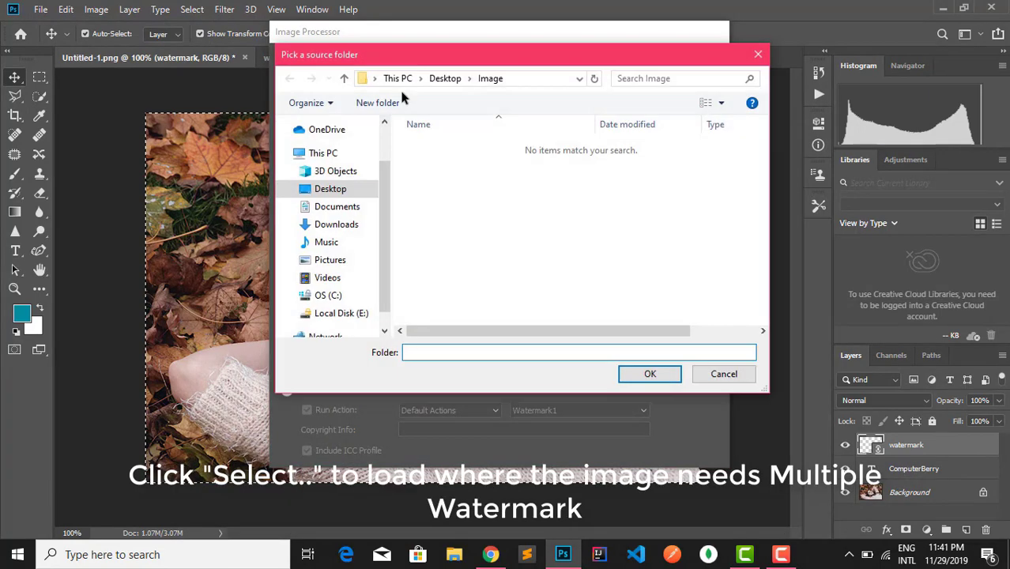
{"action": "left_click", "coordinate": [342, 192]}
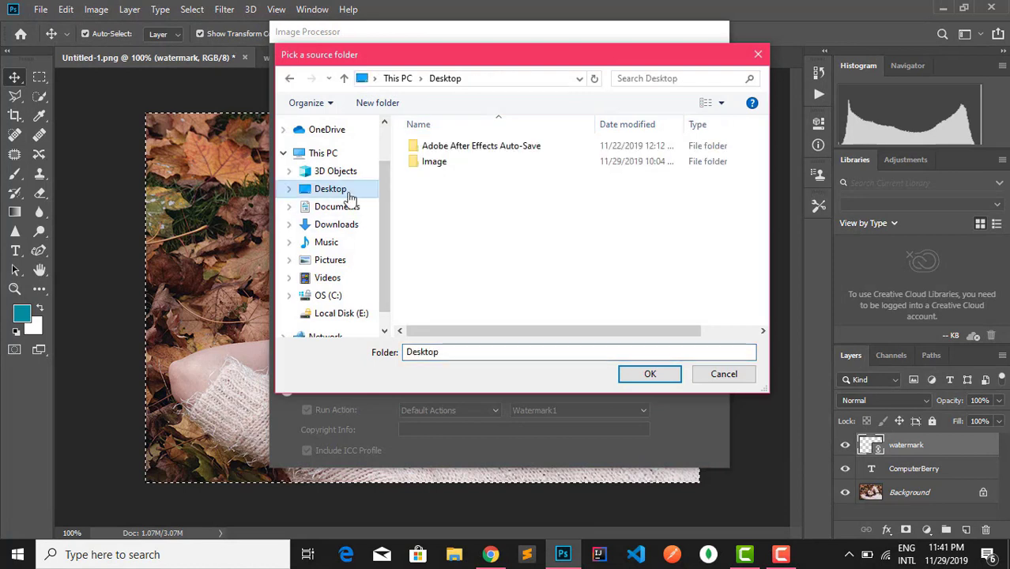
{"action": "double_click", "coordinate": [445, 165]}
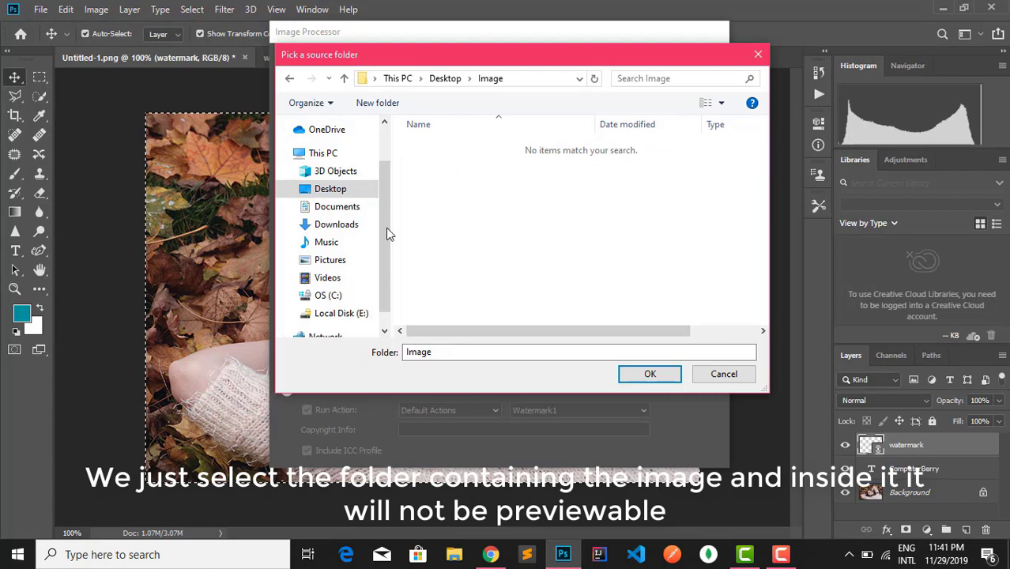
{"action": "left_click", "coordinate": [352, 194]}
{"action": "left_click", "coordinate": [459, 161]}
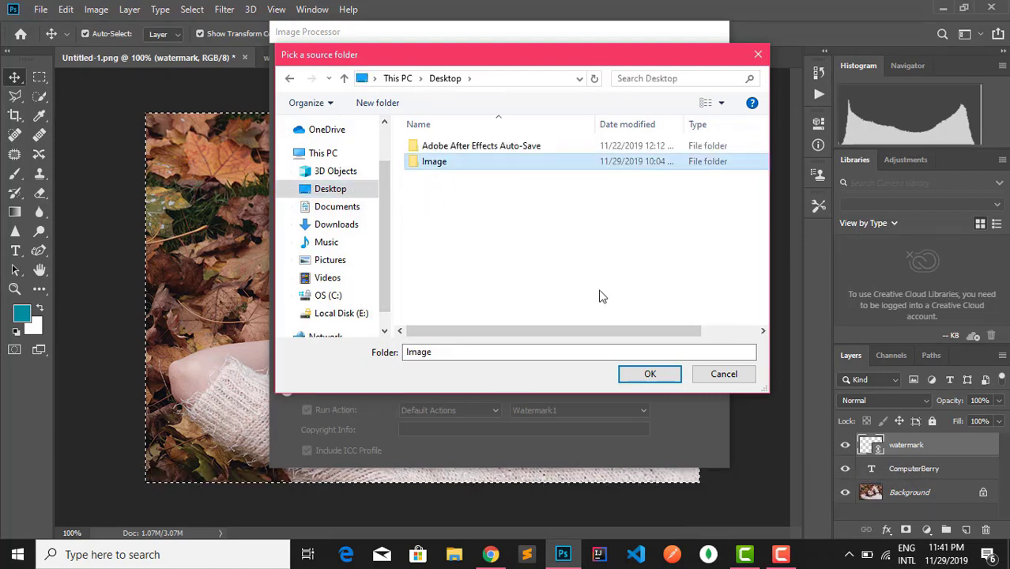
{"action": "left_click", "coordinate": [641, 375]}
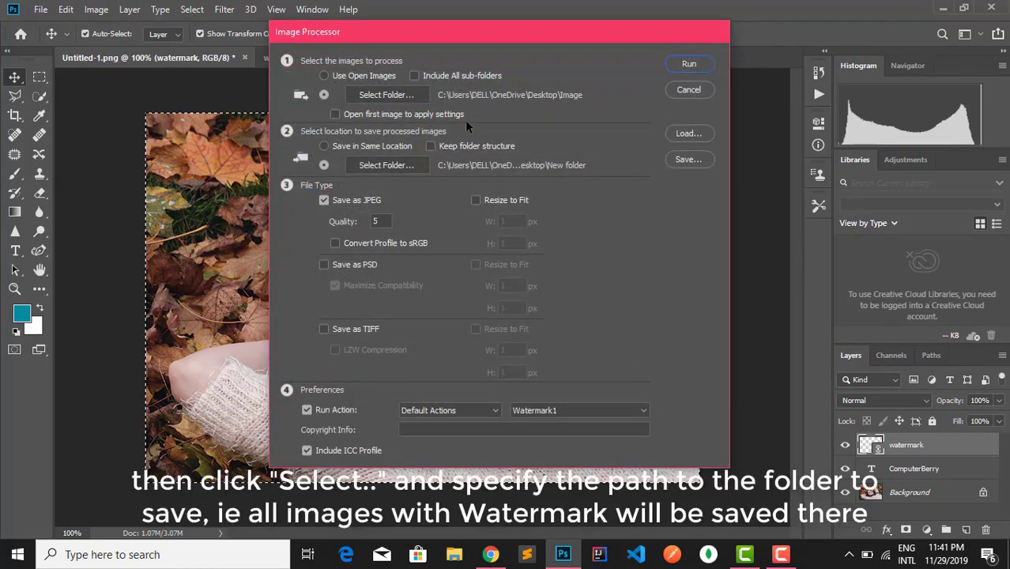
Make a new 'save-export' folder inside Desktop\Image and set it as the output location
{"action": "left_click", "coordinate": [377, 165]}
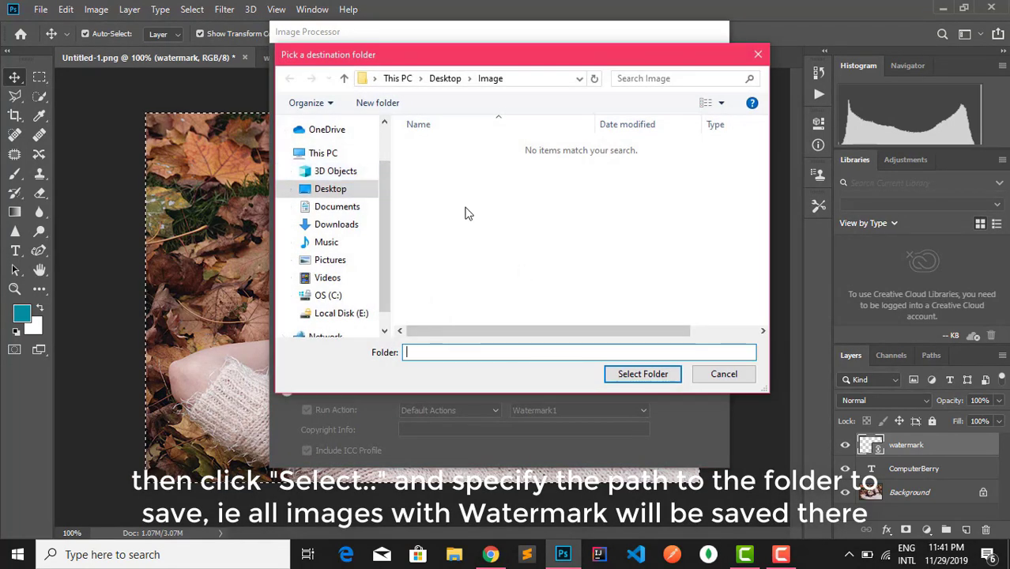
{"action": "right_click", "coordinate": [466, 213]}
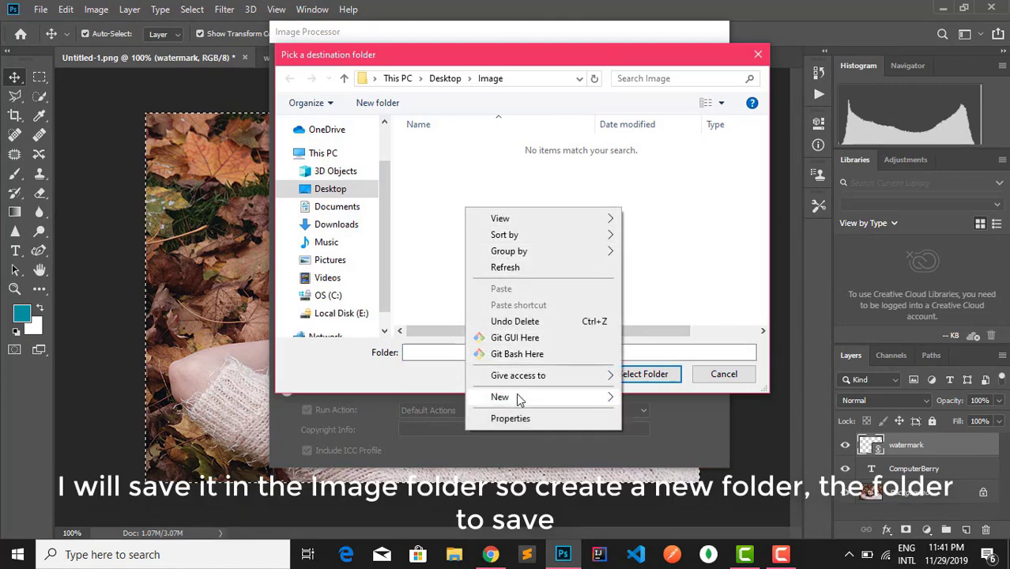
{"action": "left_click", "coordinate": [666, 212]}
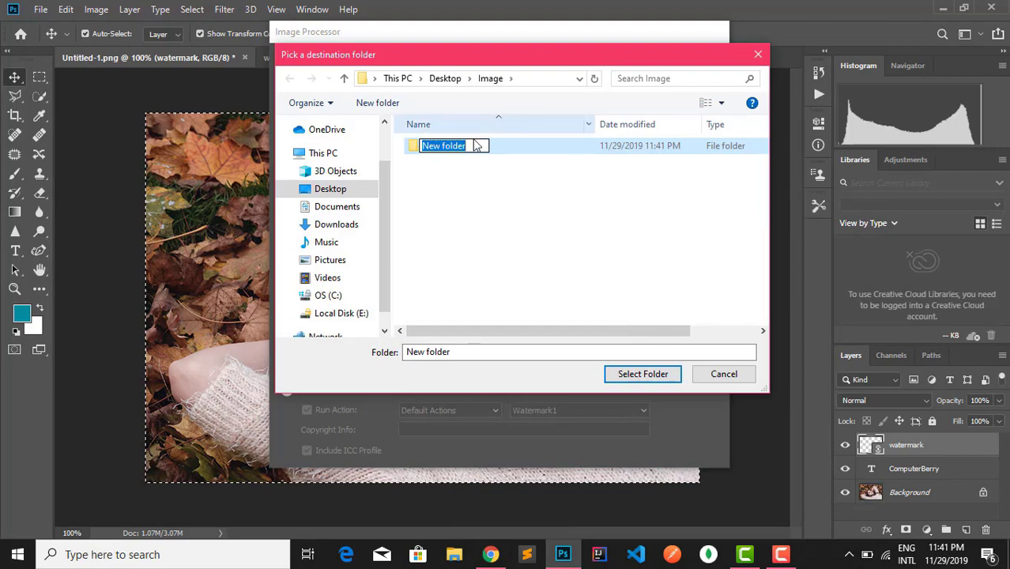
{"action": "left_click", "coordinate": [459, 204]}
{"action": "key", "text": "F2"}
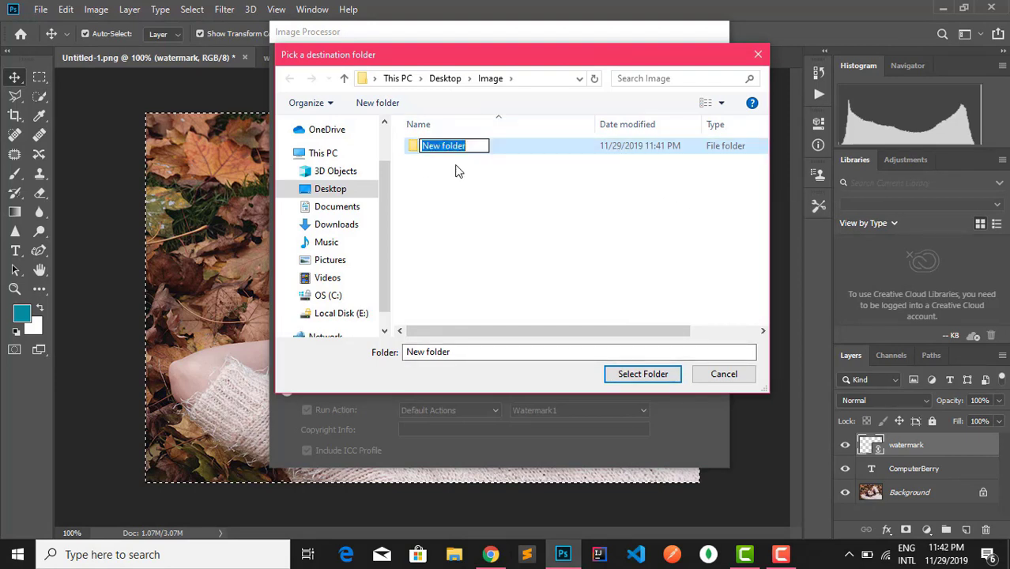
{"action": "type", "text": "save-export"}
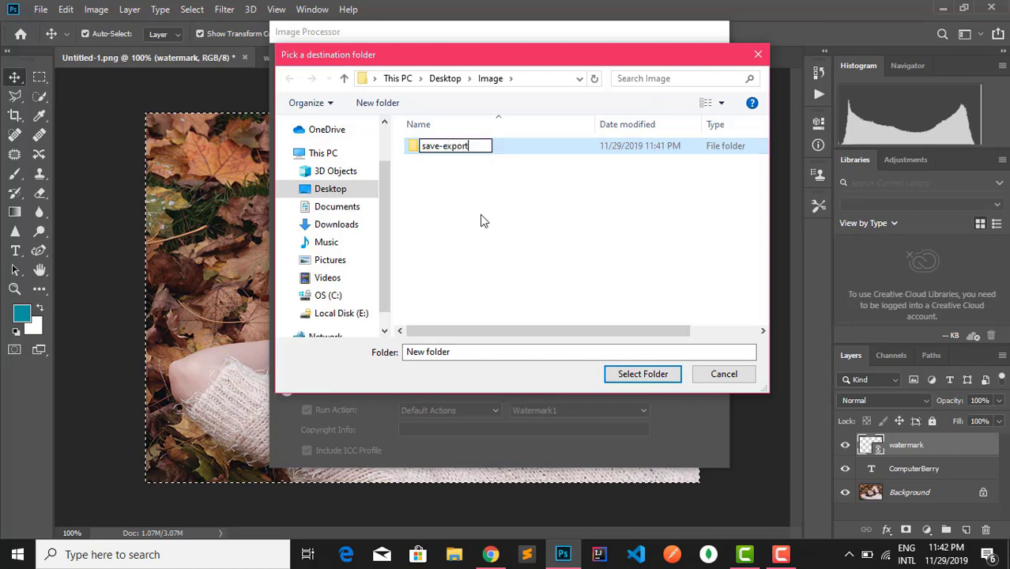
{"action": "left_click", "coordinate": [493, 225]}
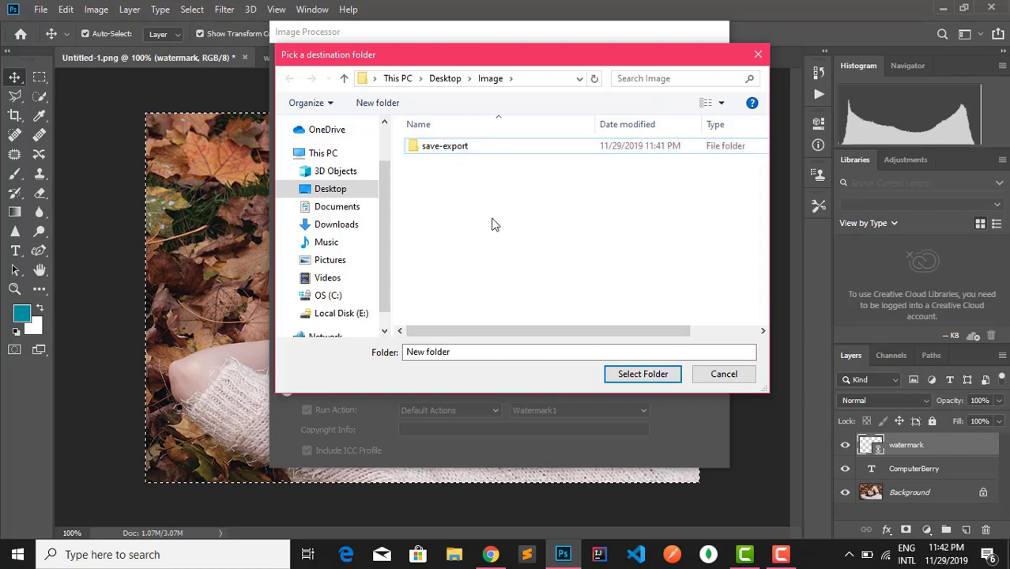
{"action": "left_click", "coordinate": [463, 150]}
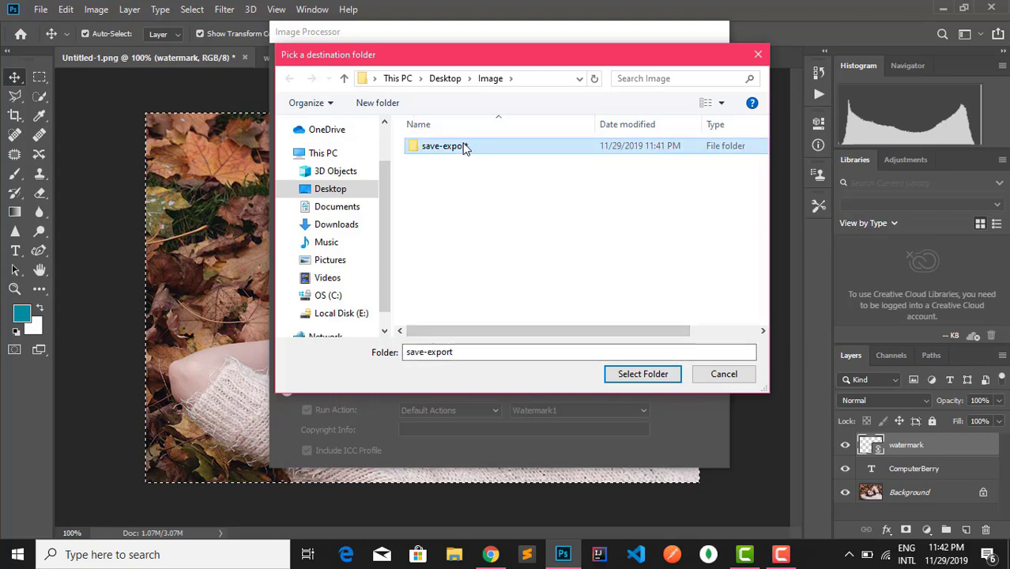
{"action": "left_click", "coordinate": [649, 376]}
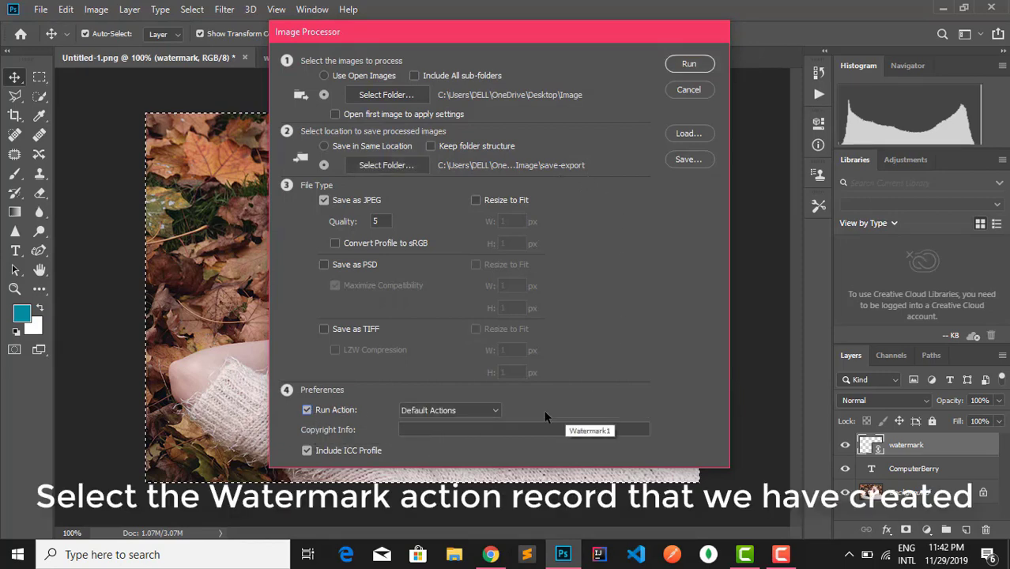
Choose the Watermark1 action and run the Image Processor batch
{"action": "left_click", "coordinate": [545, 410]}
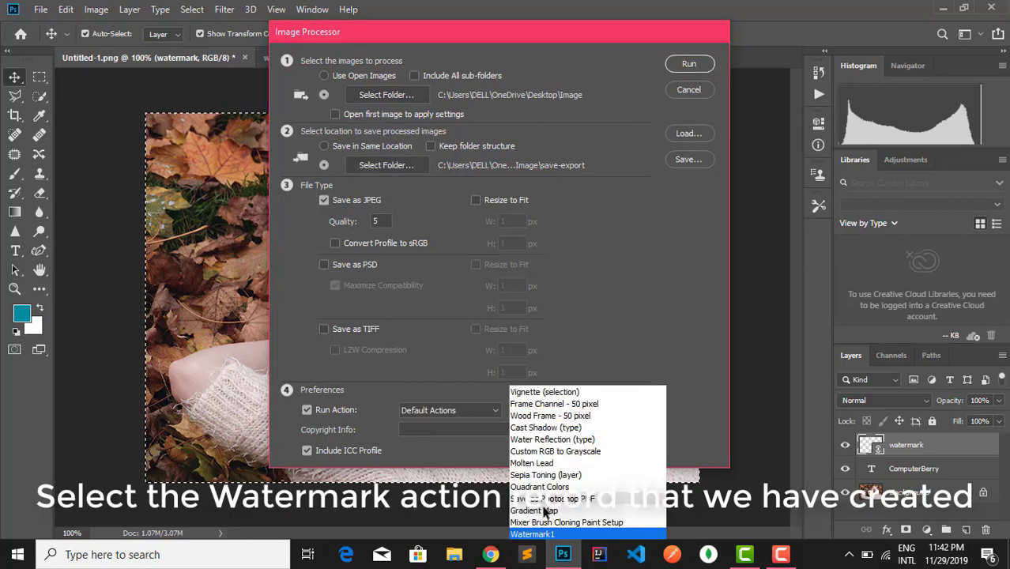
{"action": "left_click", "coordinate": [537, 534]}
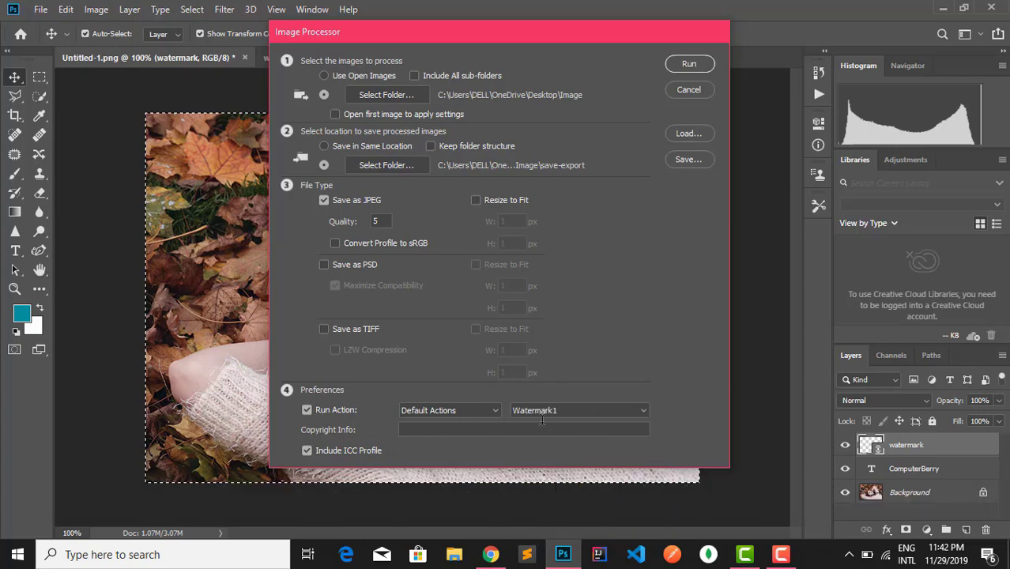
{"action": "left_click", "coordinate": [685, 64]}
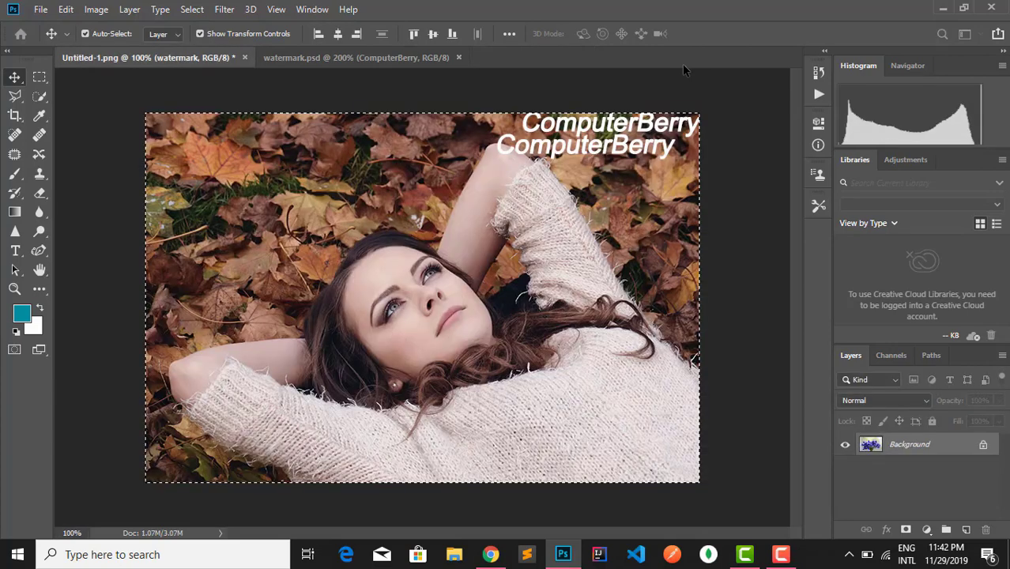
Minimize Photoshop and open a.jpg from Image\save-export\JPEG in Paint 3D
{"action": "left_click", "coordinate": [942, 10]}
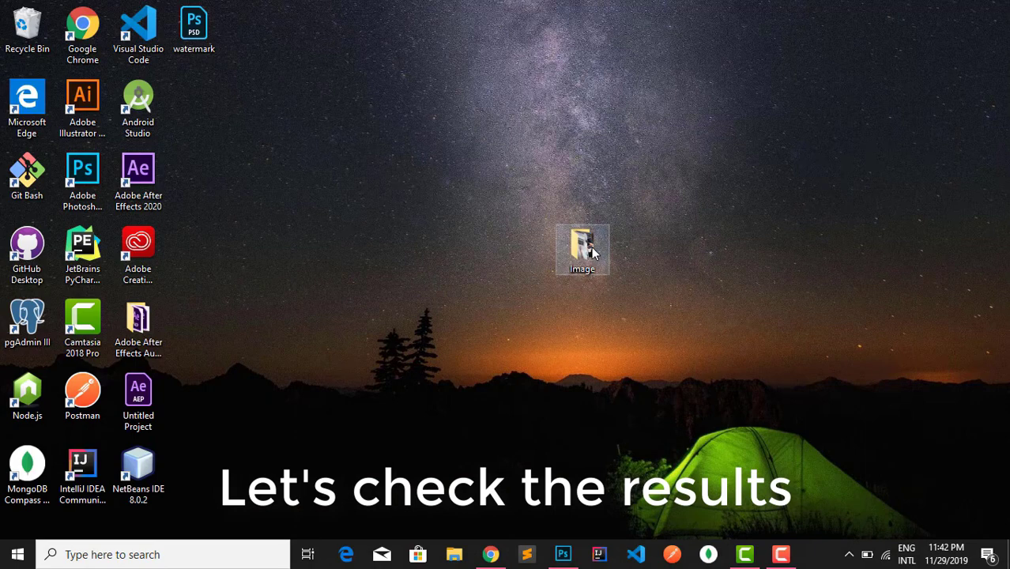
{"action": "left_click_drag", "start_coordinate": [594, 252], "coordinate": [518, 116]}
{"action": "double_click", "coordinate": [518, 116]}
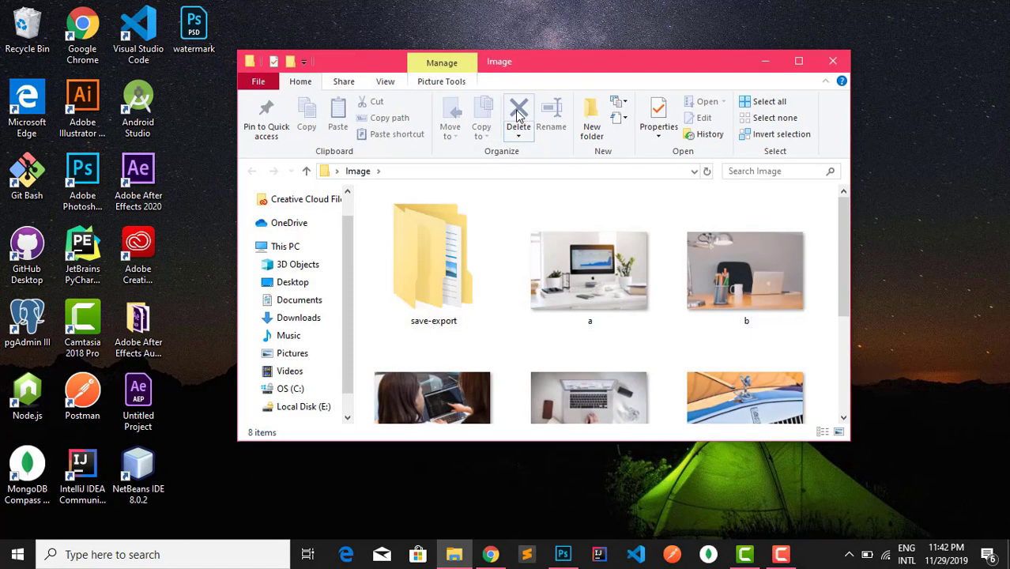
{"action": "double_click", "coordinate": [421, 270]}
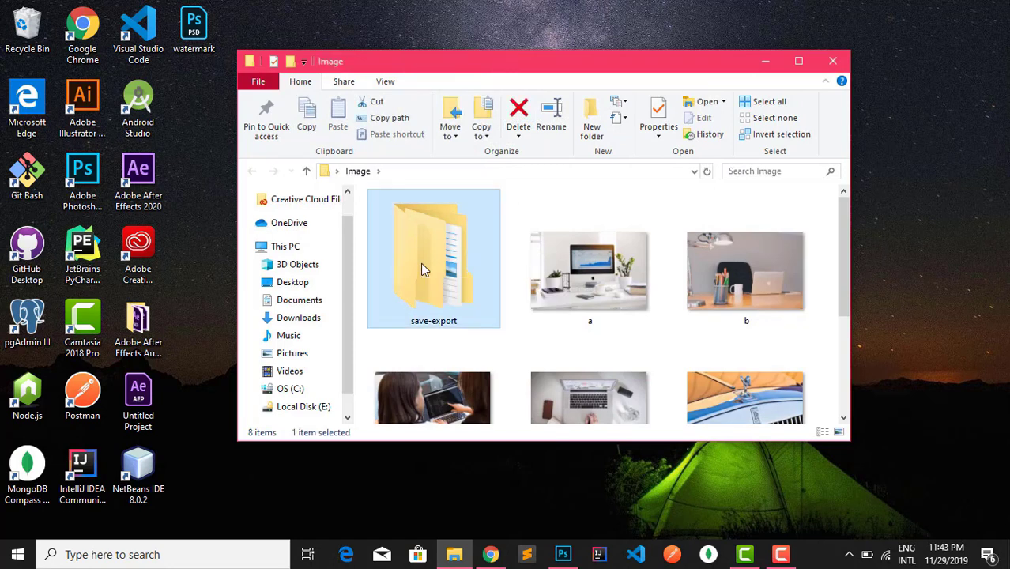
{"action": "double_click", "coordinate": [416, 218]}
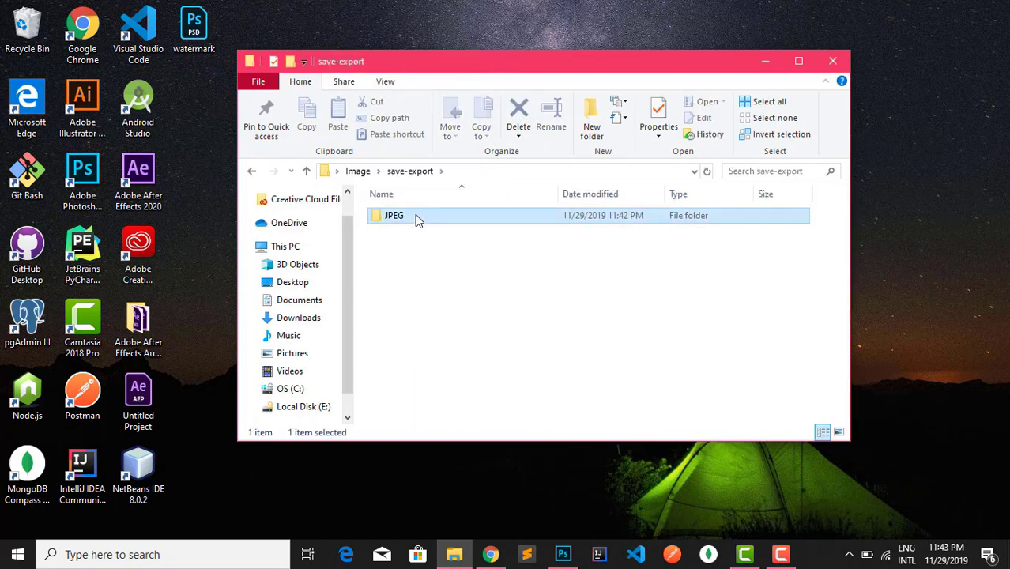
{"action": "double_click", "coordinate": [415, 218]}
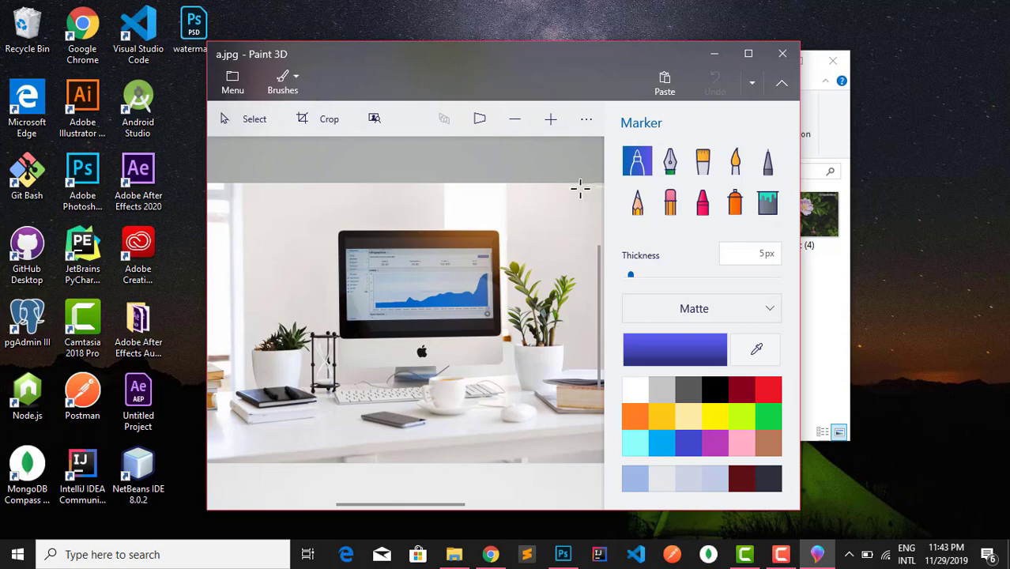
Zoom and pan a.jpg to confirm the ComputerBerry watermark, then close it
{"action": "scroll", "coordinate": [528, 243], "scroll_direction": "up", "scroll_amount": 3}
{"action": "scroll", "coordinate": [528, 243], "scroll_direction": "up", "scroll_amount": 2}
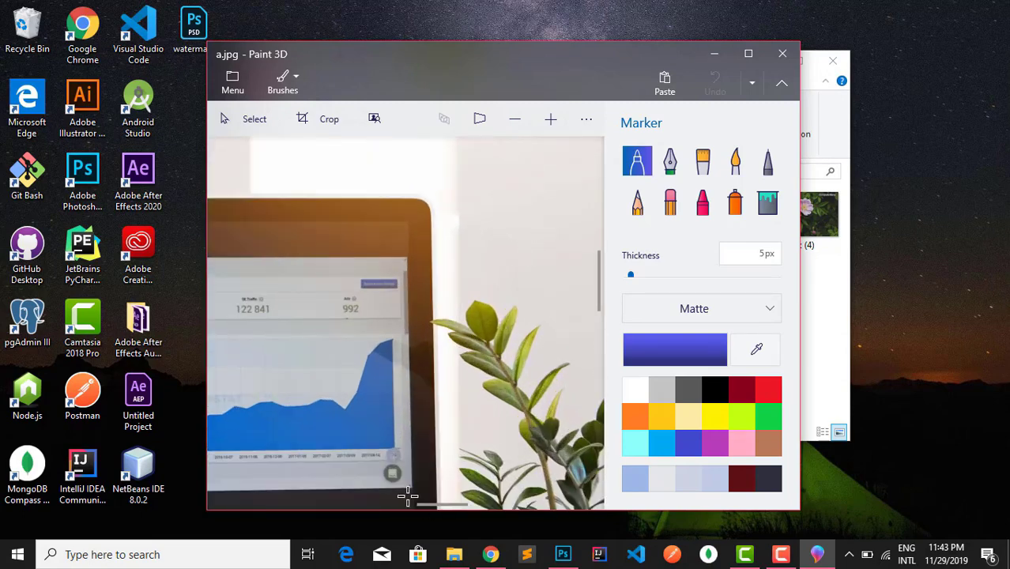
{"action": "left_click_drag", "start_coordinate": [427, 502], "coordinate": [485, 504]}
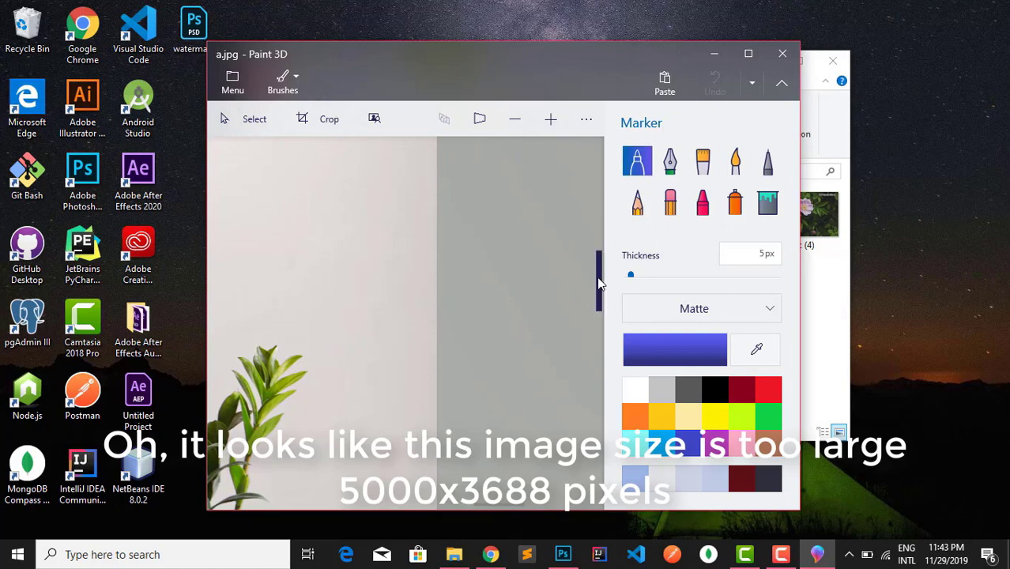
{"action": "left_click_drag", "start_coordinate": [600, 284], "coordinate": [437, 228]}
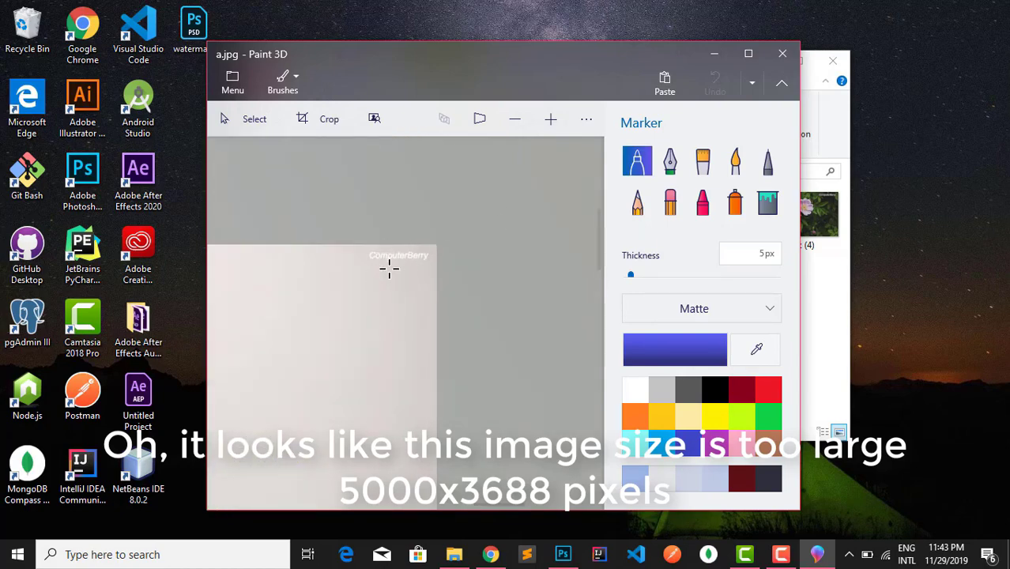
{"action": "left_click", "coordinate": [782, 54]}
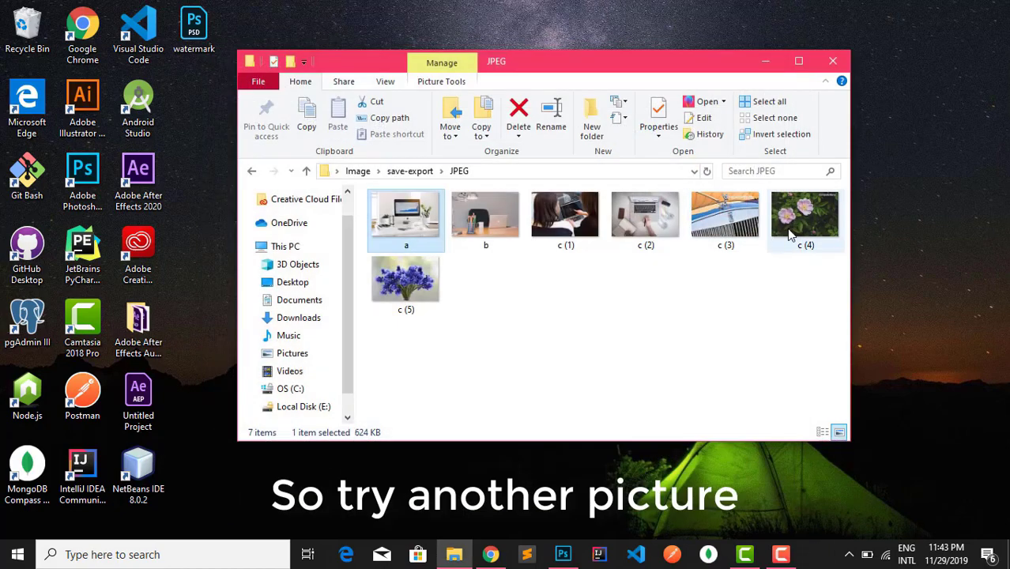
Check c (4).jpg's top-right ComputerBerry watermark, close it, and open c (5).jpg
{"action": "double_click", "coordinate": [827, 203]}
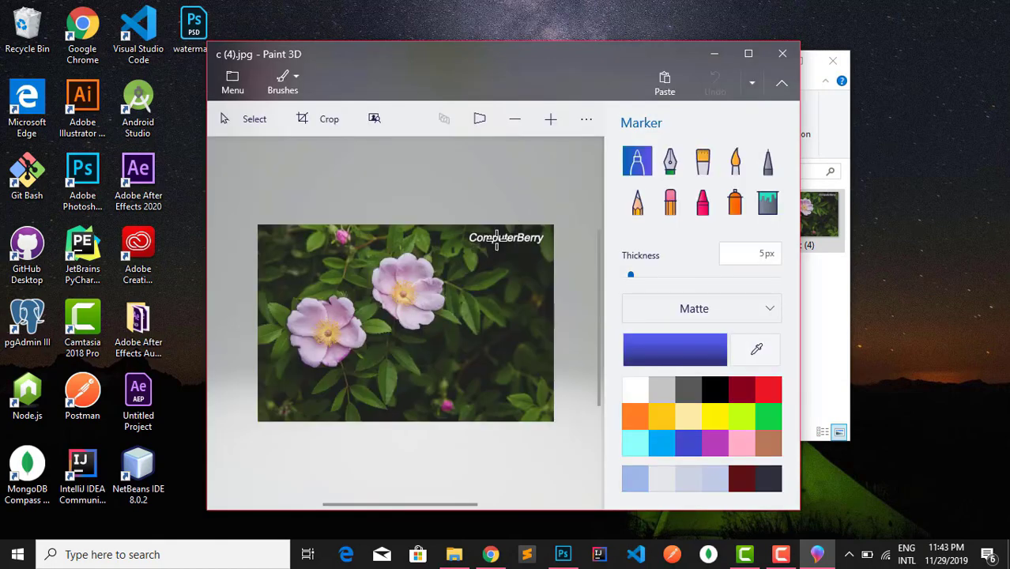
{"action": "left_click", "coordinate": [782, 53]}
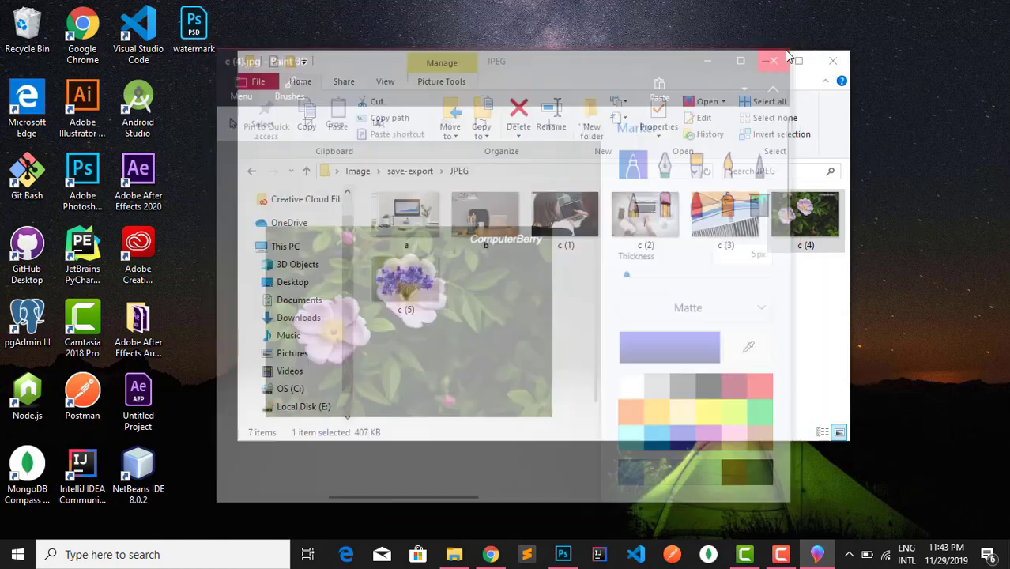
{"action": "left_click", "coordinate": [416, 287]}
{"action": "double_click", "coordinate": [416, 287]}
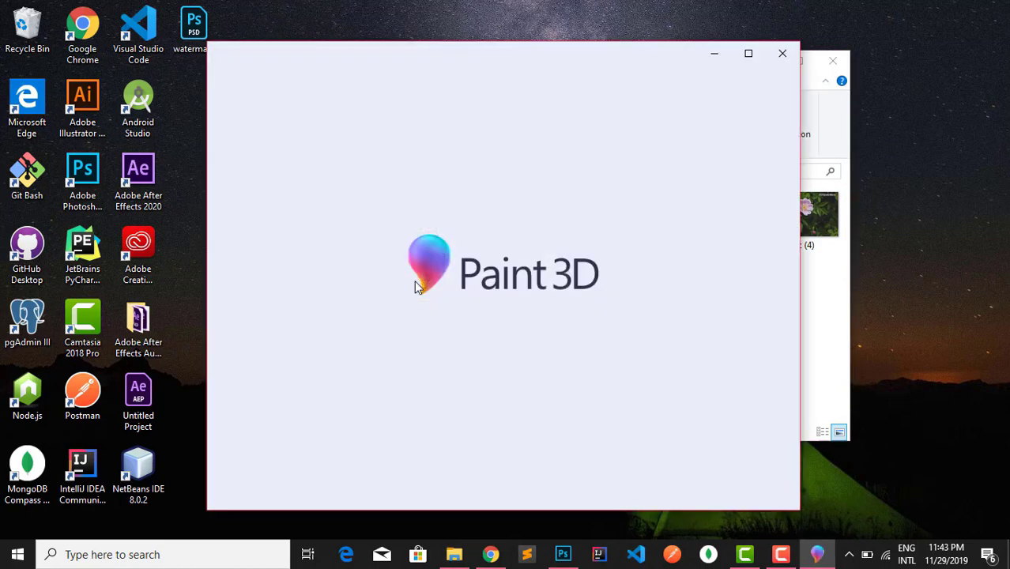